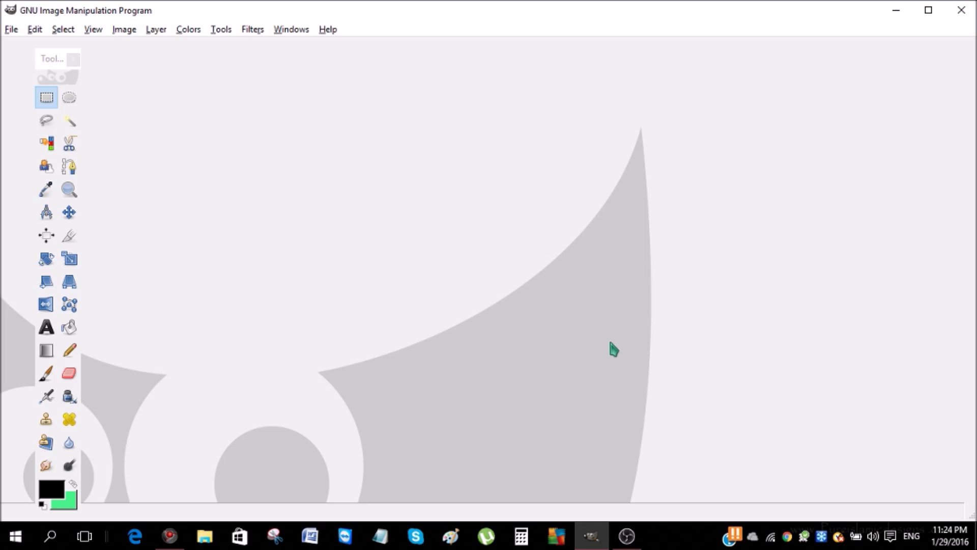
Create a new 1920×1080 px image with Fill with set to Transparency
click(11, 30)
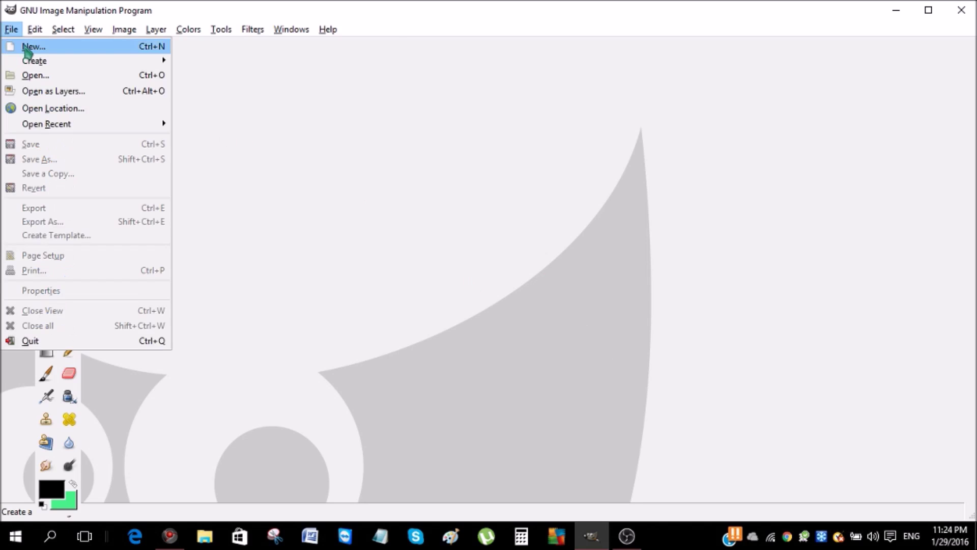
click(26, 46)
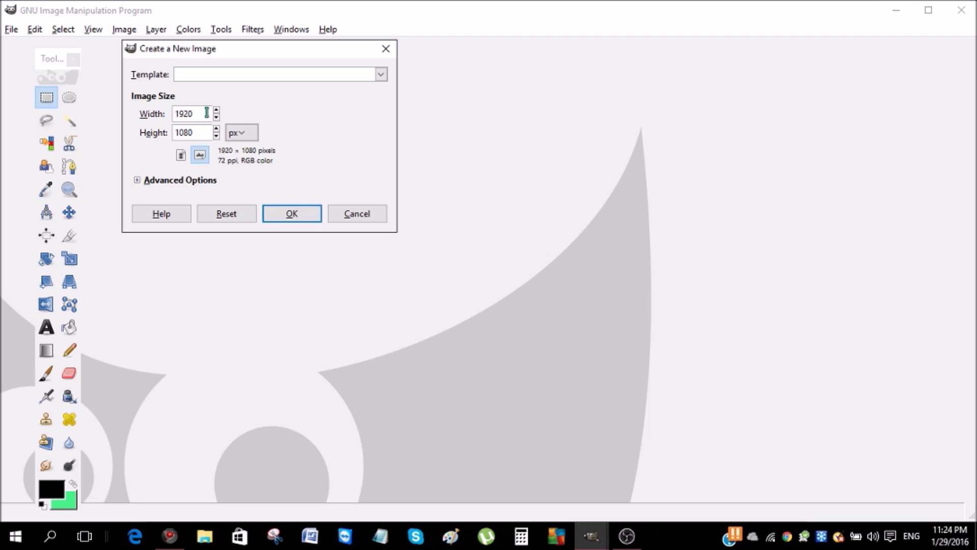
drag(207, 113, 163, 139)
click(165, 182)
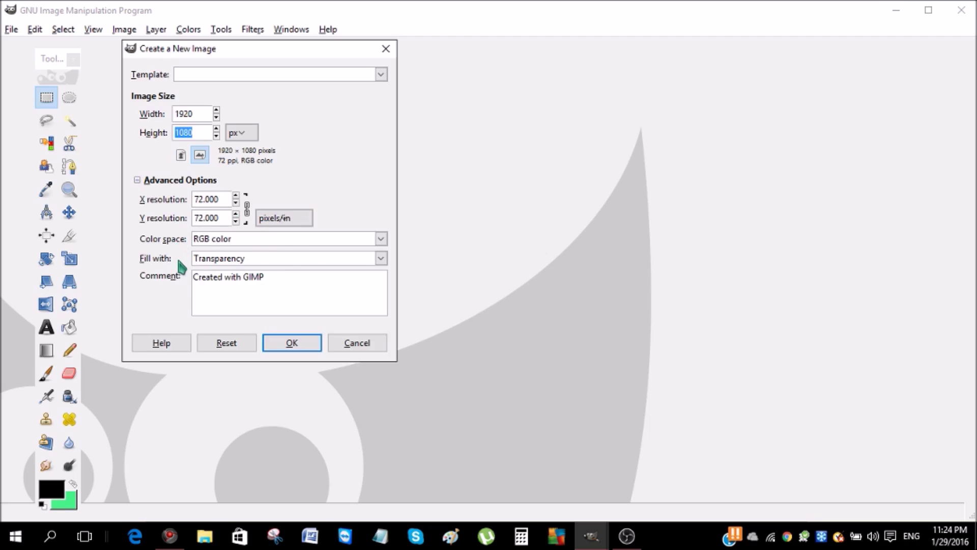
click(232, 262)
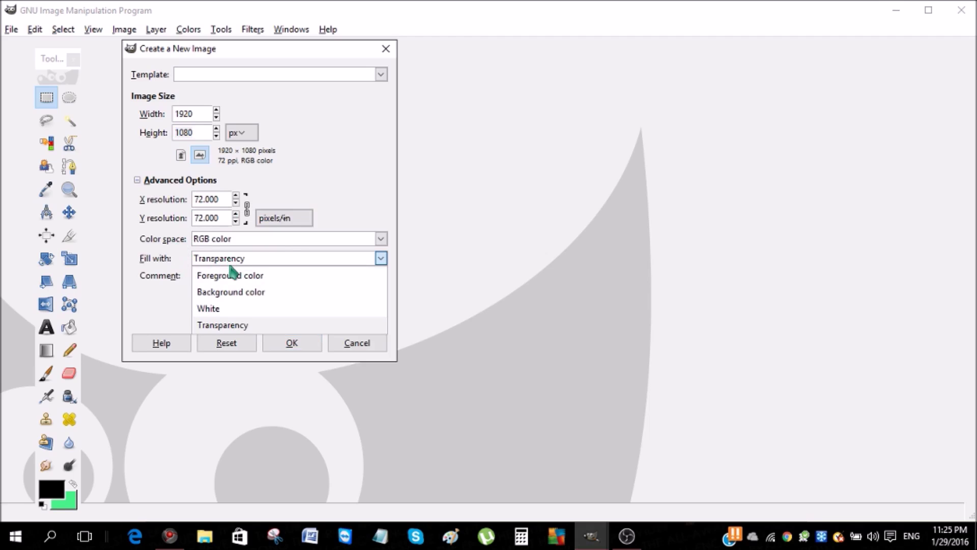
click(238, 329)
click(291, 342)
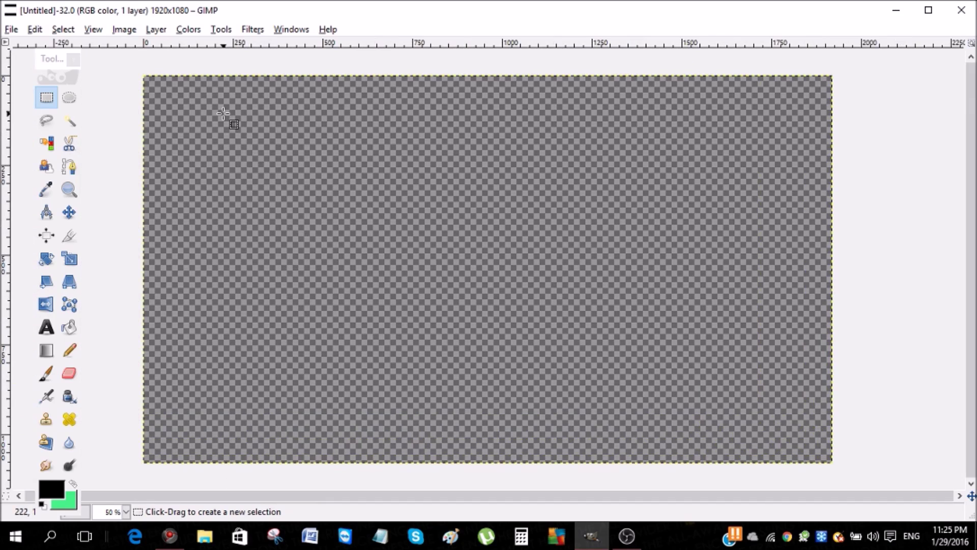
Fill the canvas with a mirrored teal (0f9d73) gradient dragged from the top edge to mid-canvas
click(46, 349)
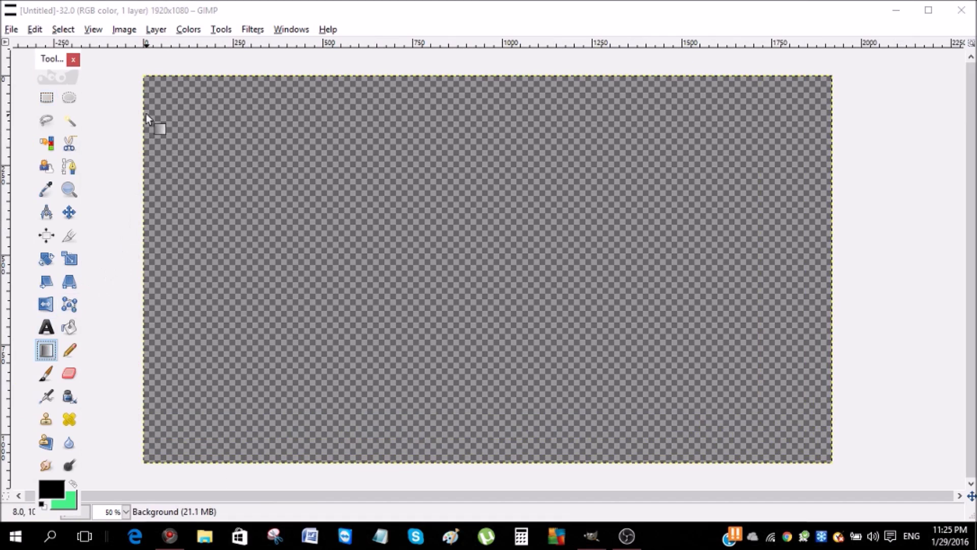
click(56, 490)
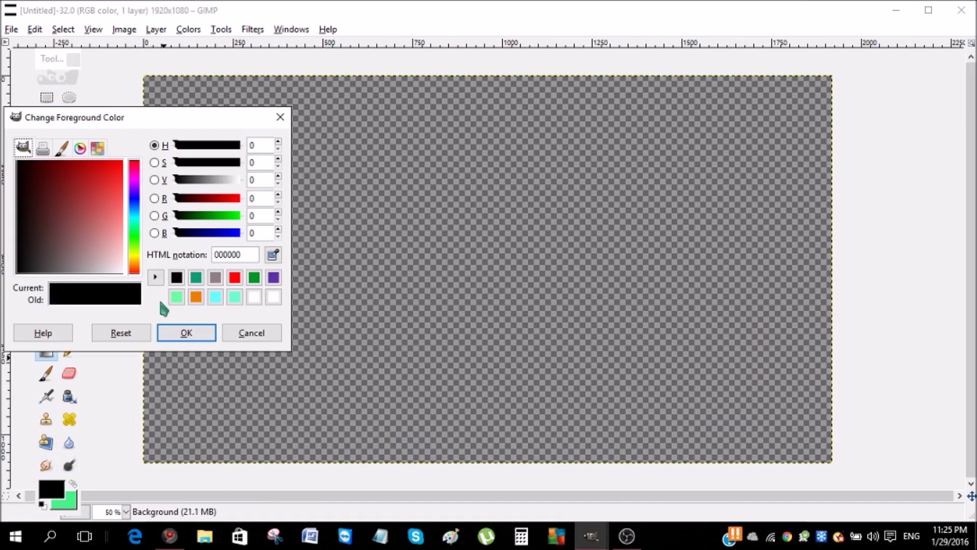
click(196, 279)
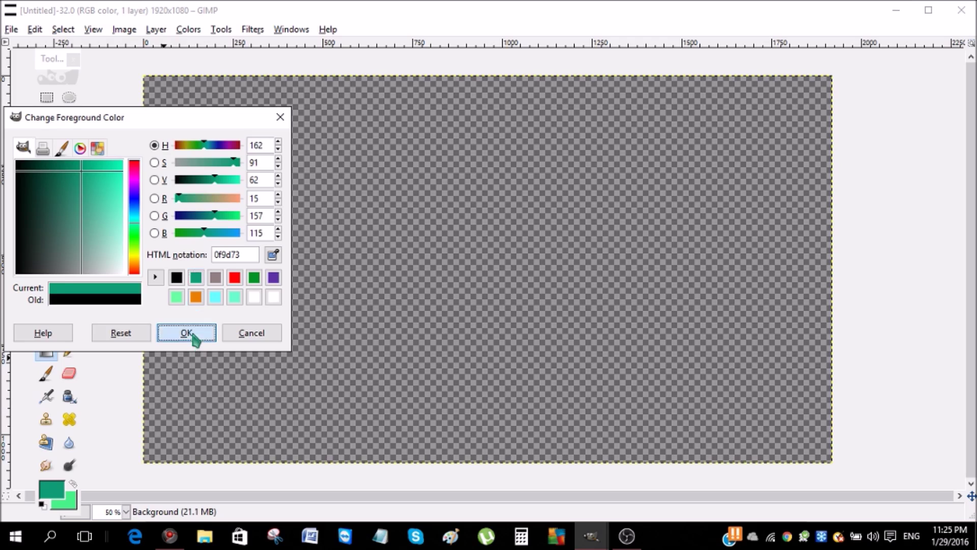
click(192, 336)
drag(480, 55, 483, 259)
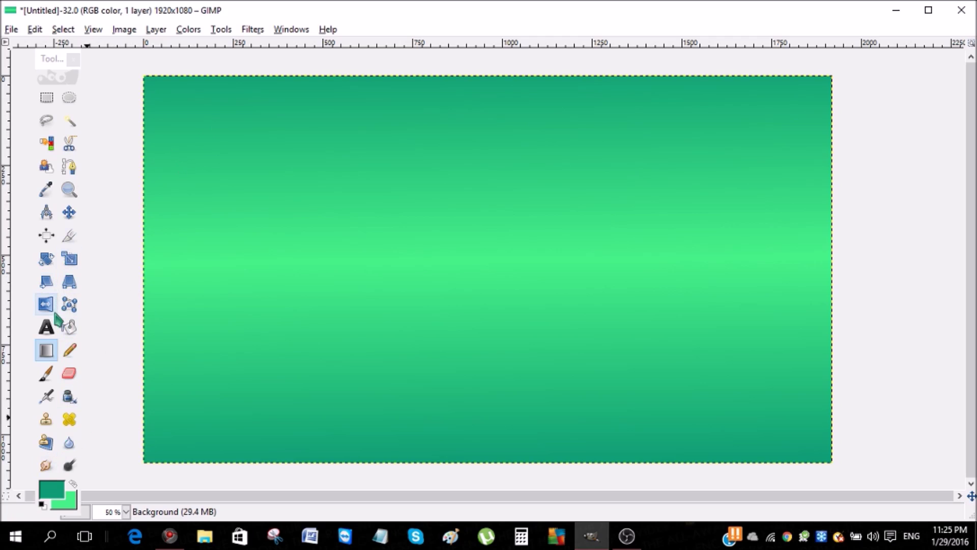
click(55, 104)
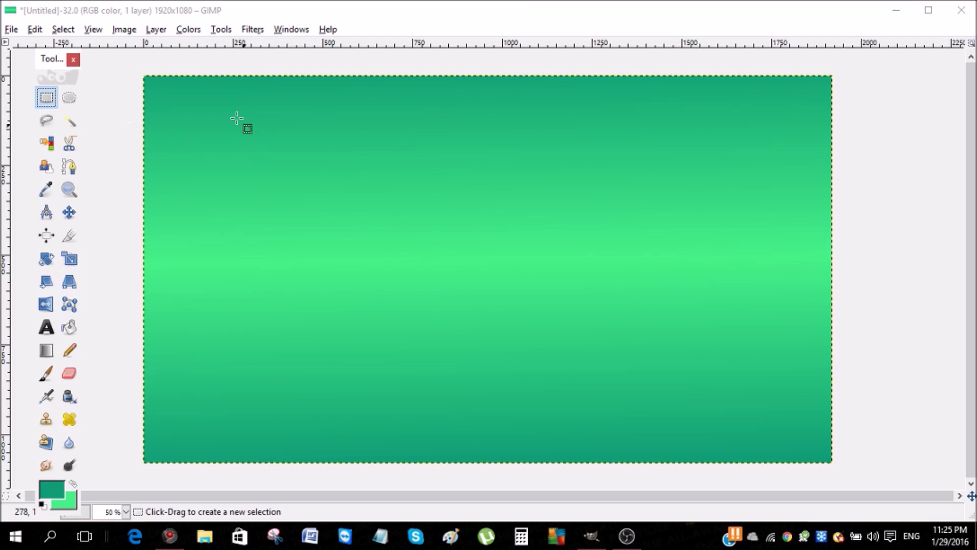
Drag a roughly 426×240 rectangular selection in the upper-left of the canvas
click(192, 105)
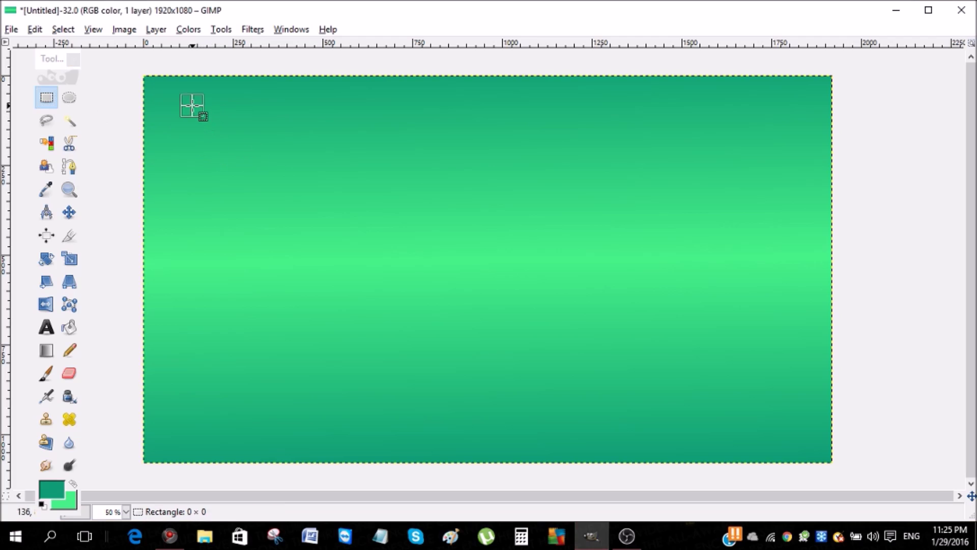
drag(192, 105, 393, 138)
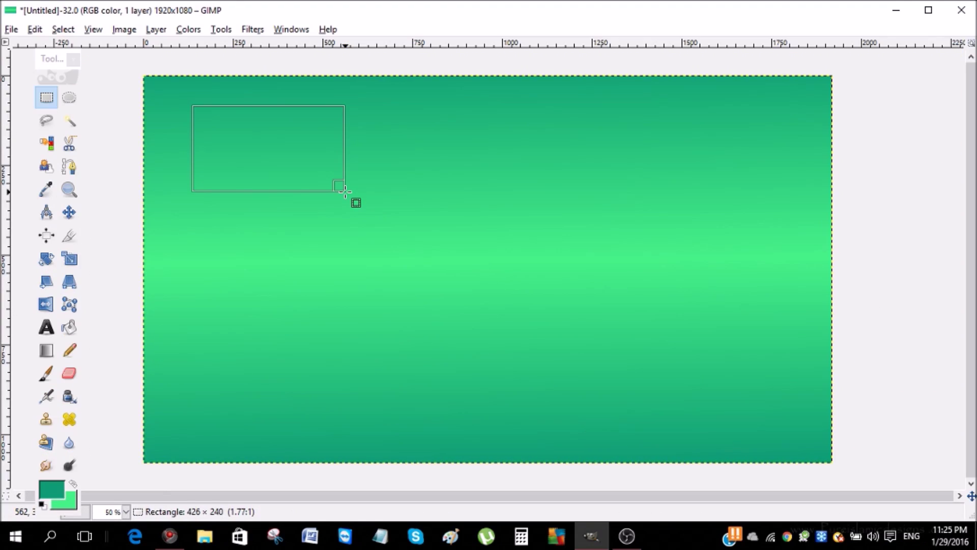
drag(345, 191, 345, 191)
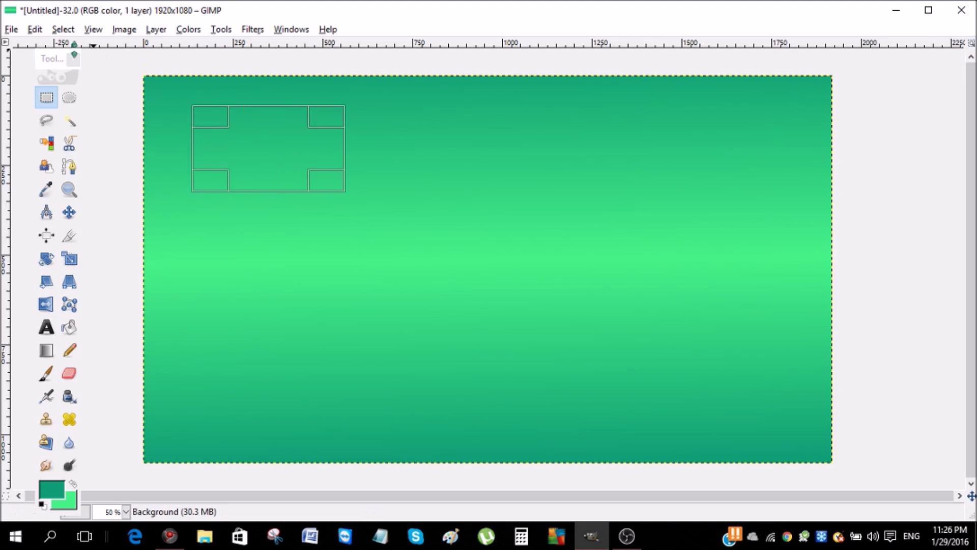
Set the foreground colour to black, abandoning the first stroke attempt
click(36, 30)
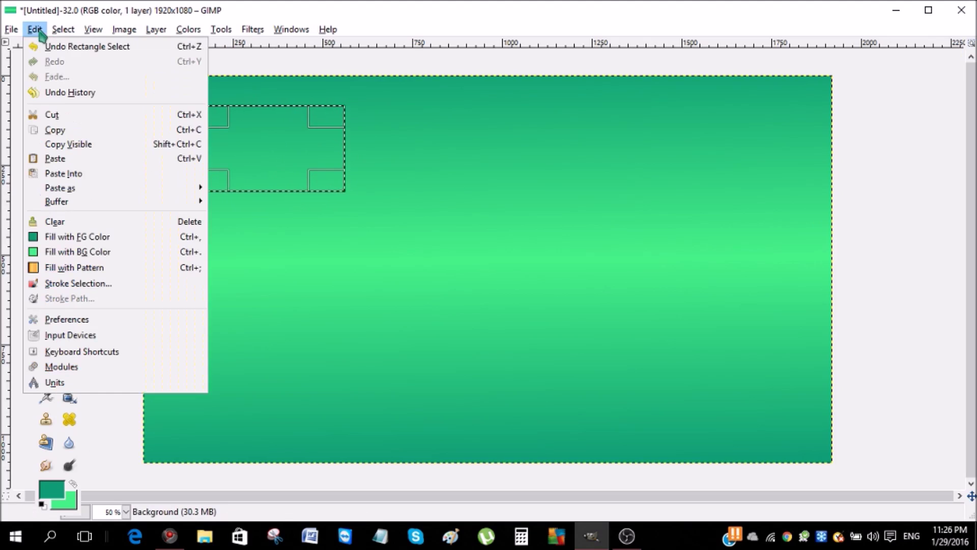
click(74, 284)
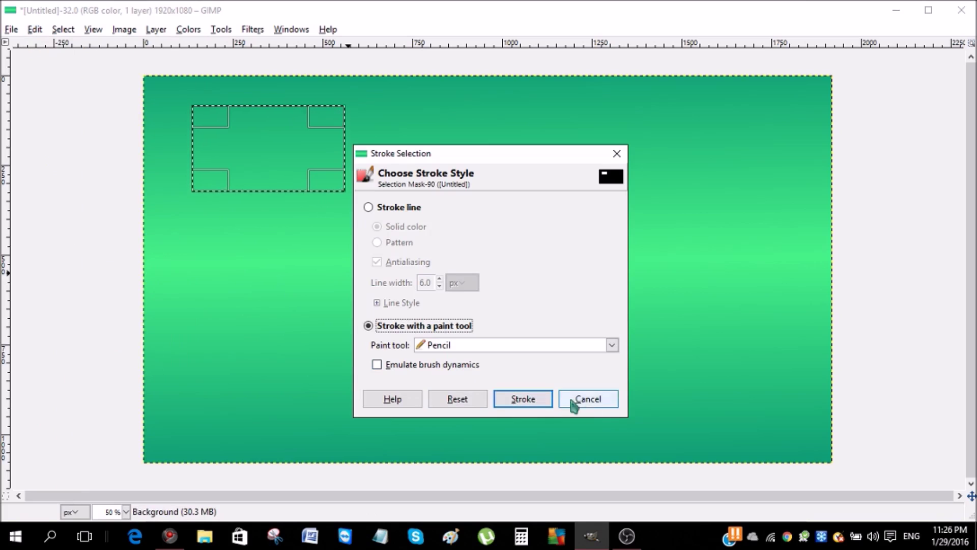
click(588, 399)
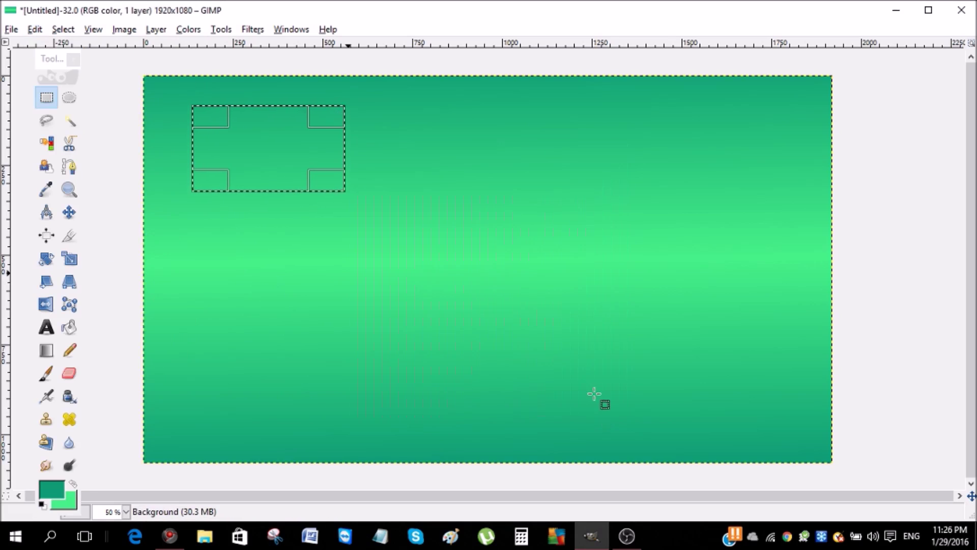
click(53, 488)
click(194, 280)
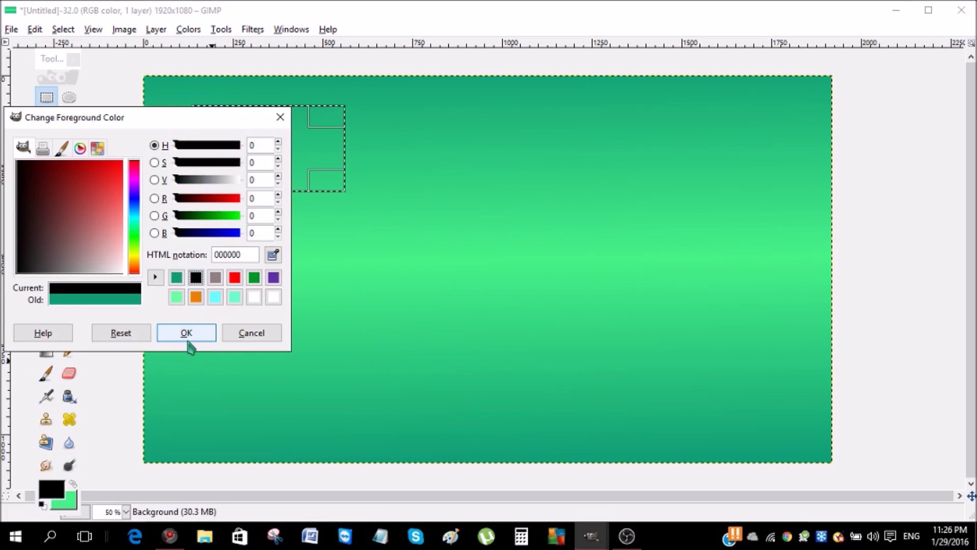
click(186, 333)
Stroke the selection with a black outline using Edit > Stroke Selection
click(34, 29)
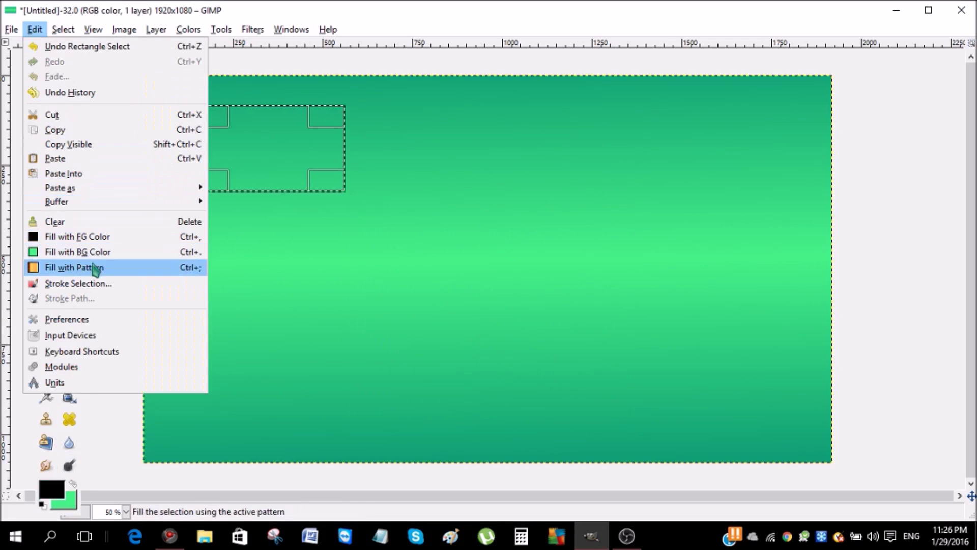
click(95, 285)
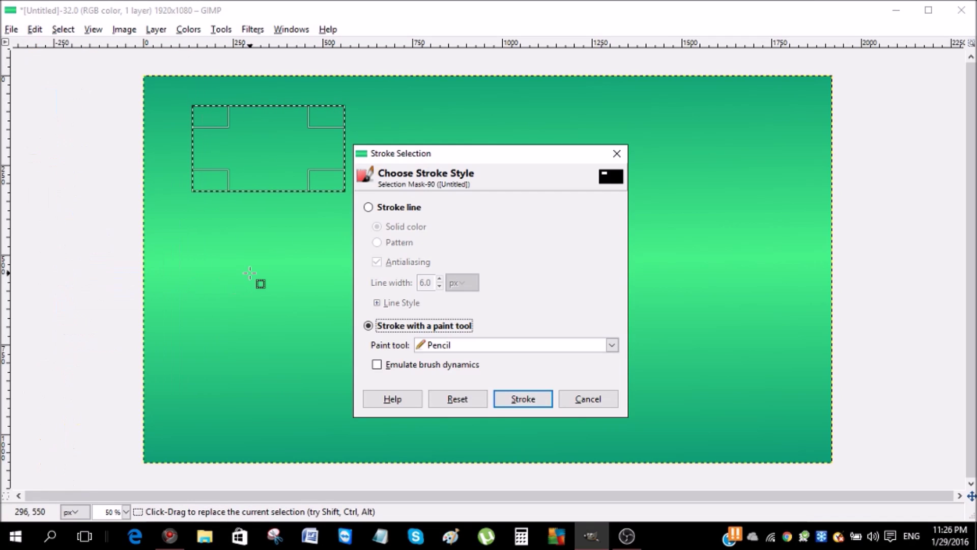
click(537, 401)
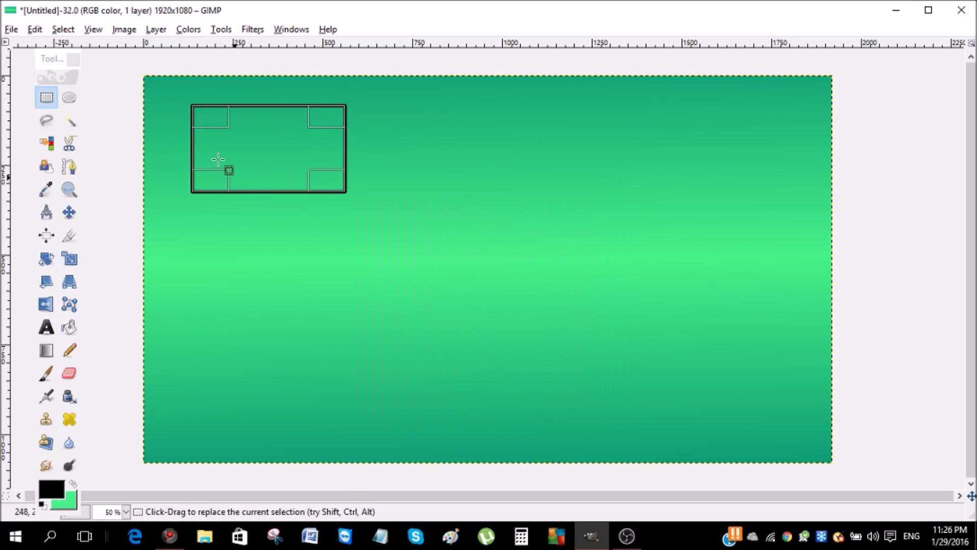
Check the Pencil tool's brush size in its options, then close them
click(70, 351)
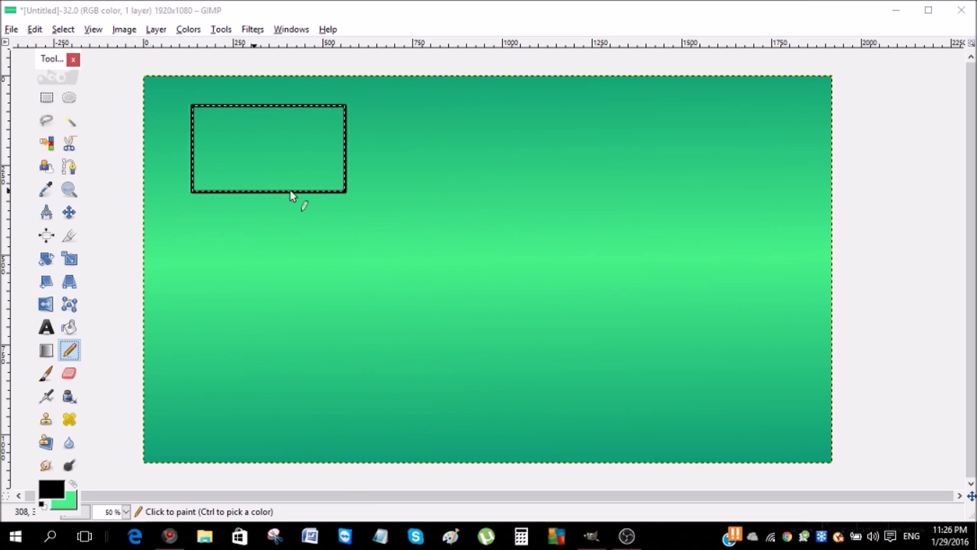
double_click(70, 351)
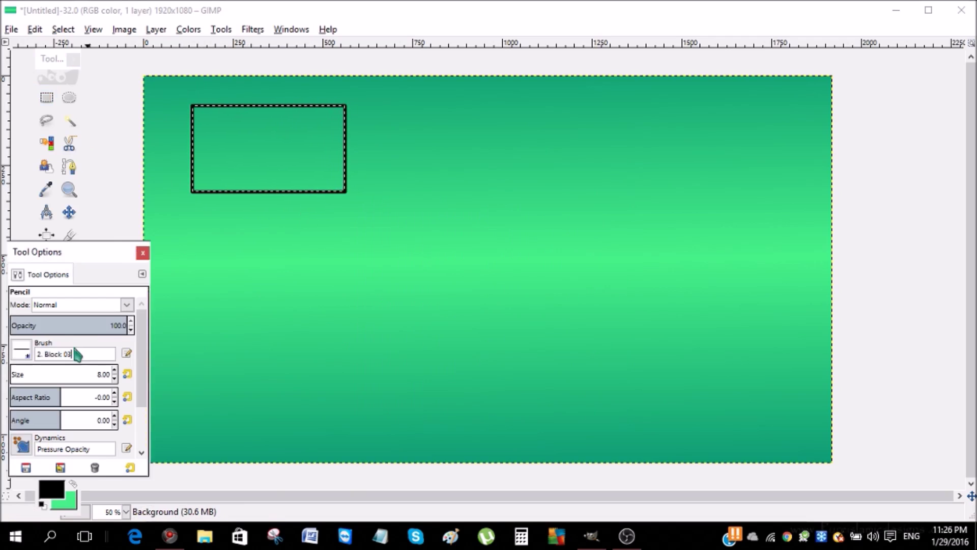
click(104, 376)
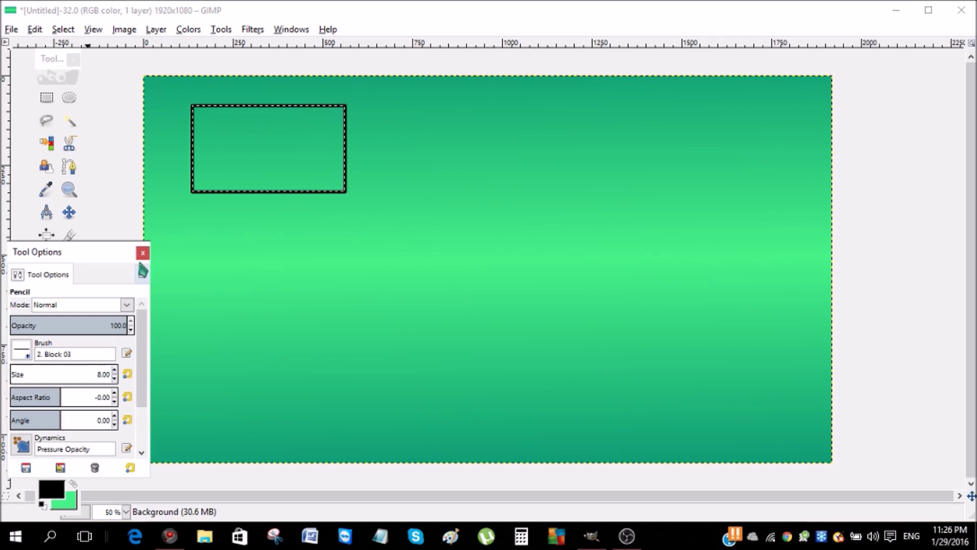
click(143, 252)
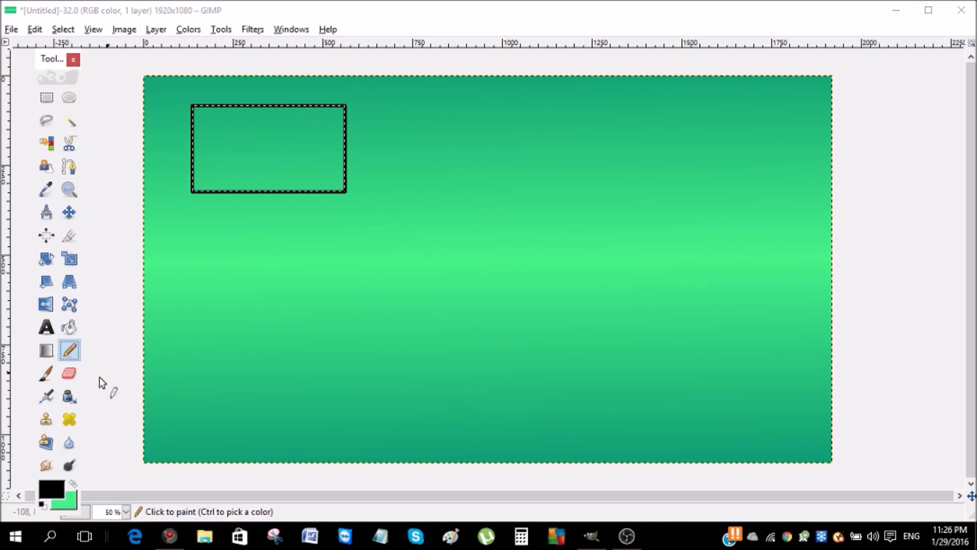
Create a text box below the outlined box and enter the Previous label
click(46, 327)
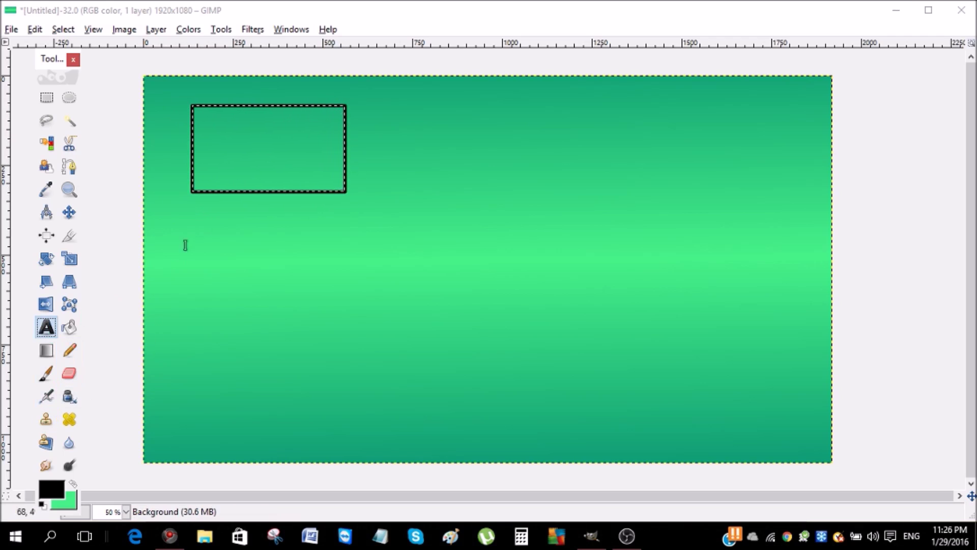
click(203, 206)
drag(203, 206, 346, 311)
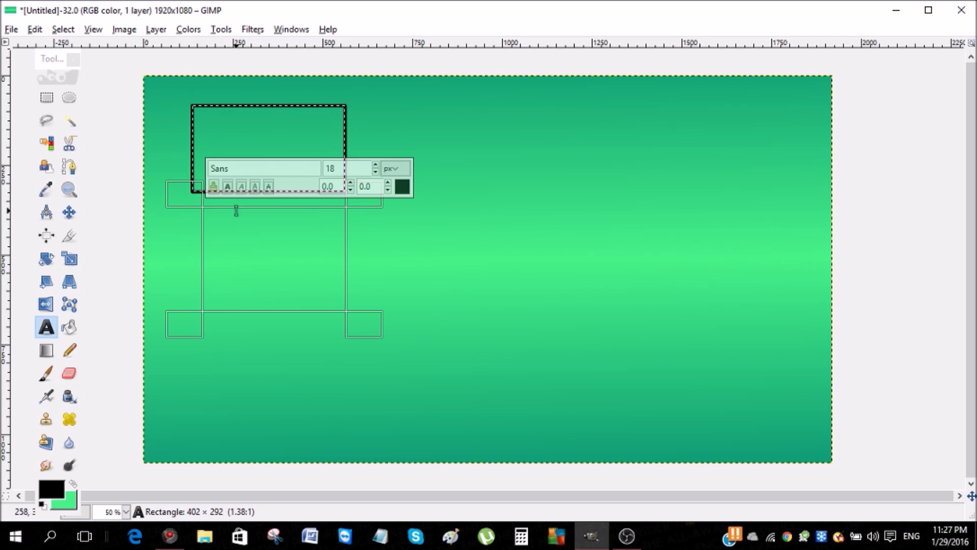
text(T)
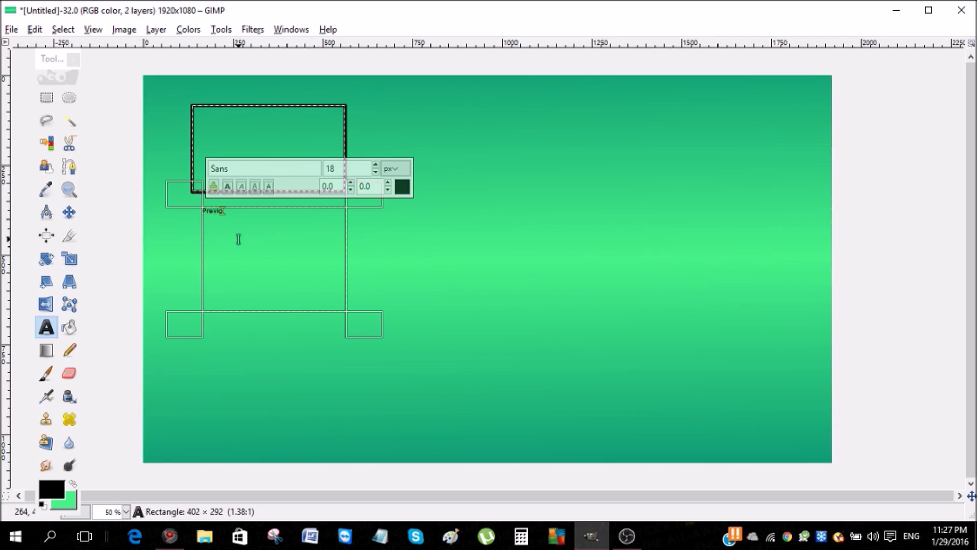
Change the Previous text's font to Cosmic
key(ctrl+a)
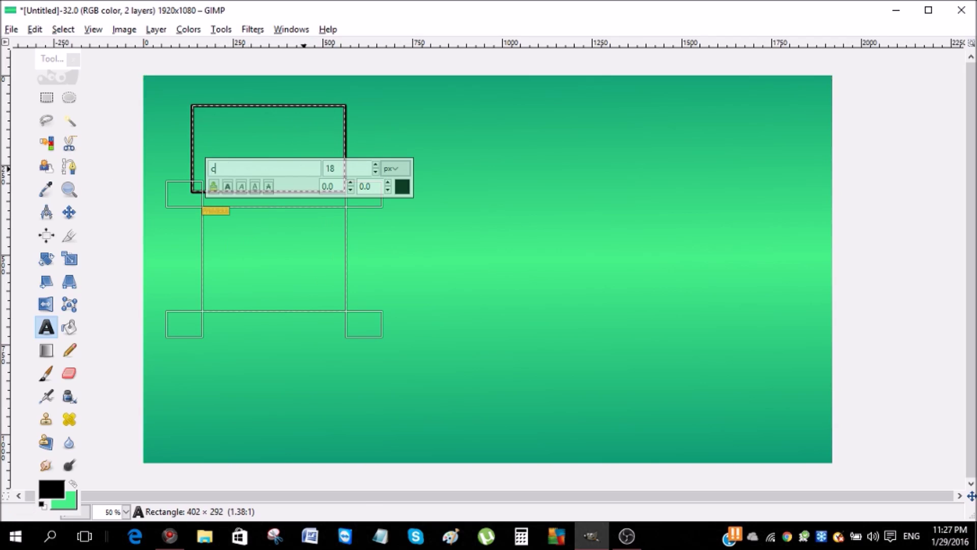
text(c)
scroll(300, 265, down, 10)
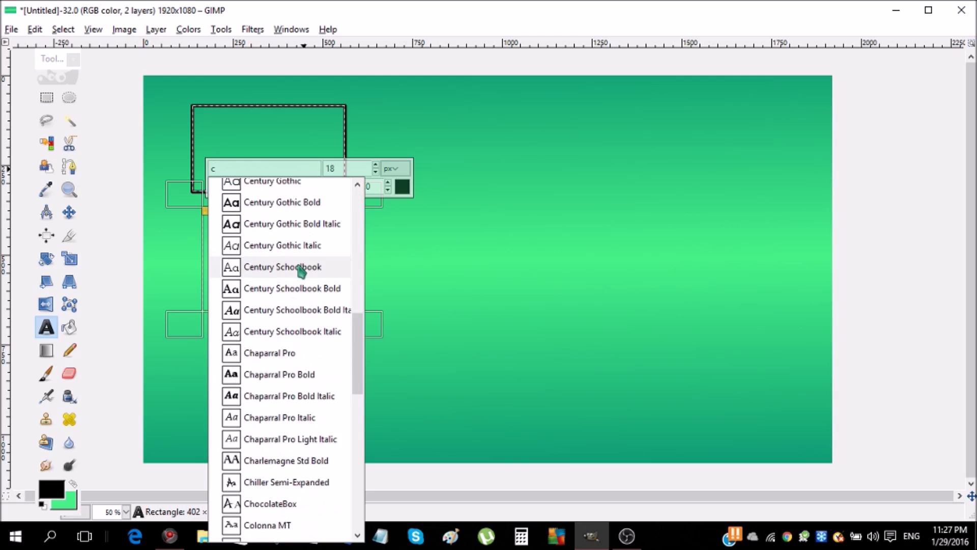
scroll(300, 271, down, 5)
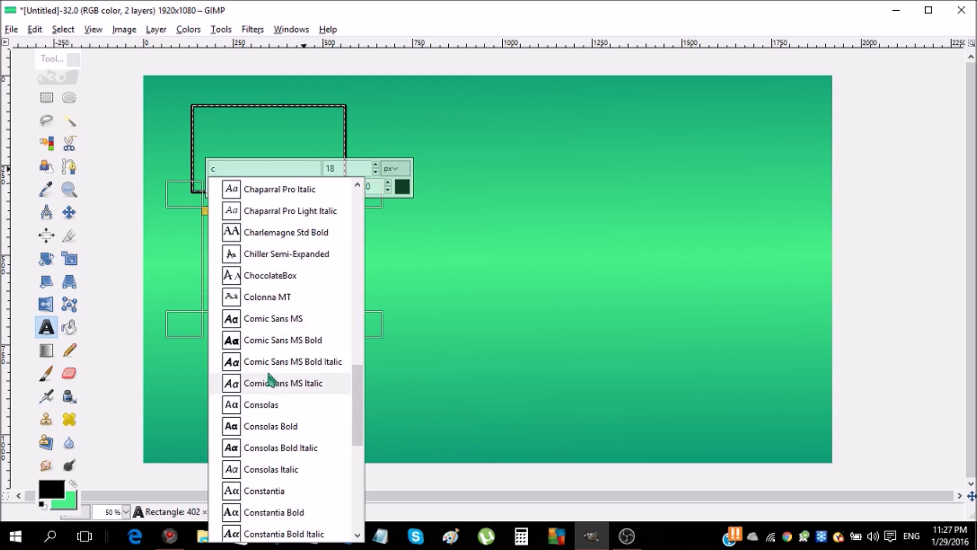
scroll(271, 375, down, 5)
click(272, 501)
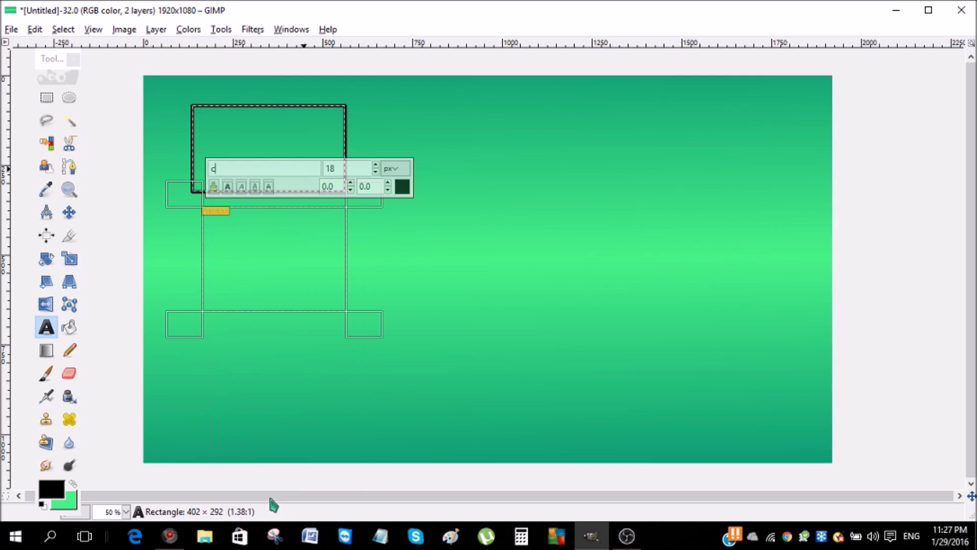
Raise the font size to 111 px and shrink the text box to fit
click(375, 167)
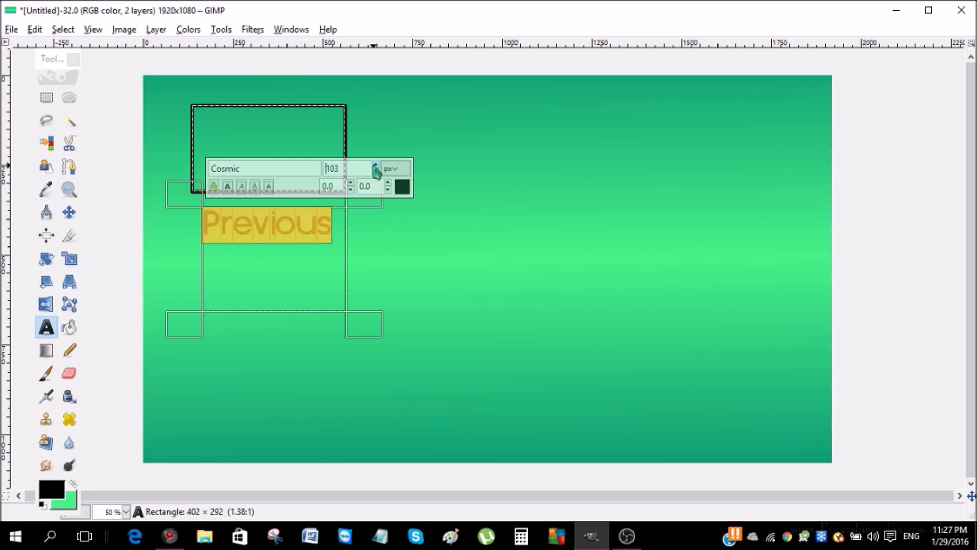
click(376, 168)
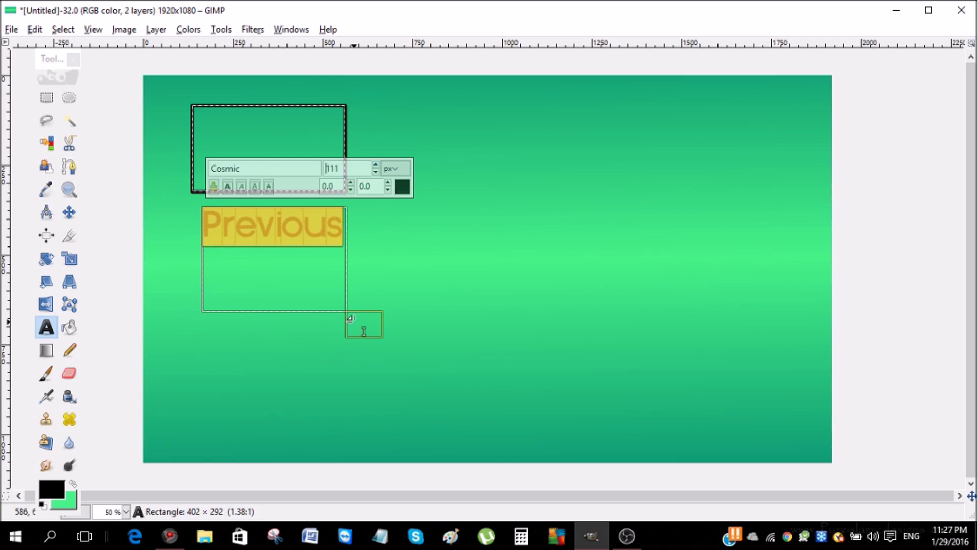
drag(364, 332, 366, 266)
click(328, 239)
key(Left)
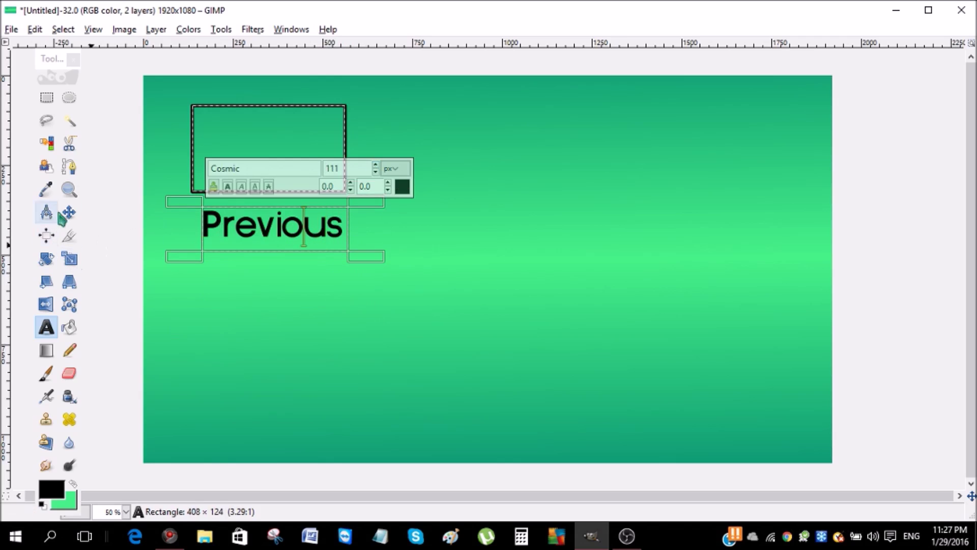
Move the Previous text layer slightly up and left under the box
click(68, 213)
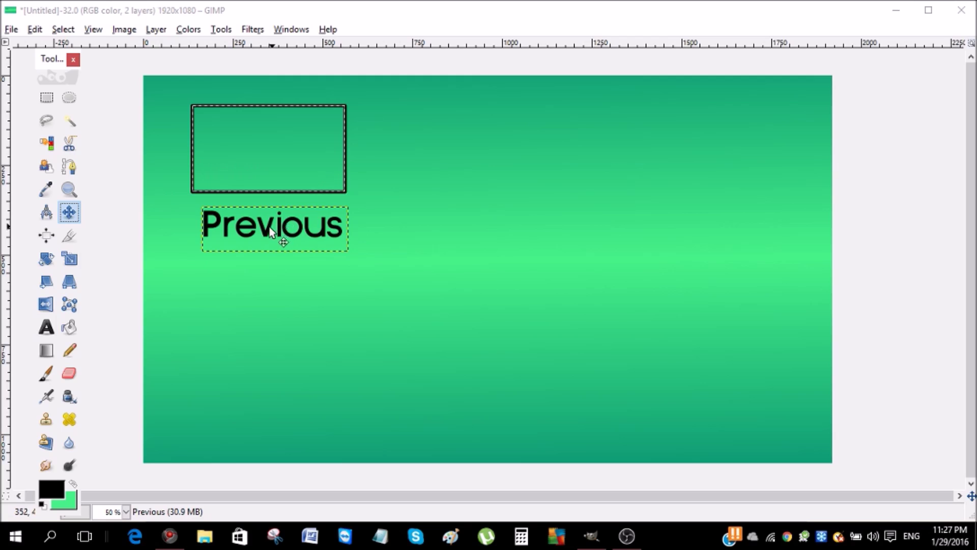
drag(272, 225, 250, 249)
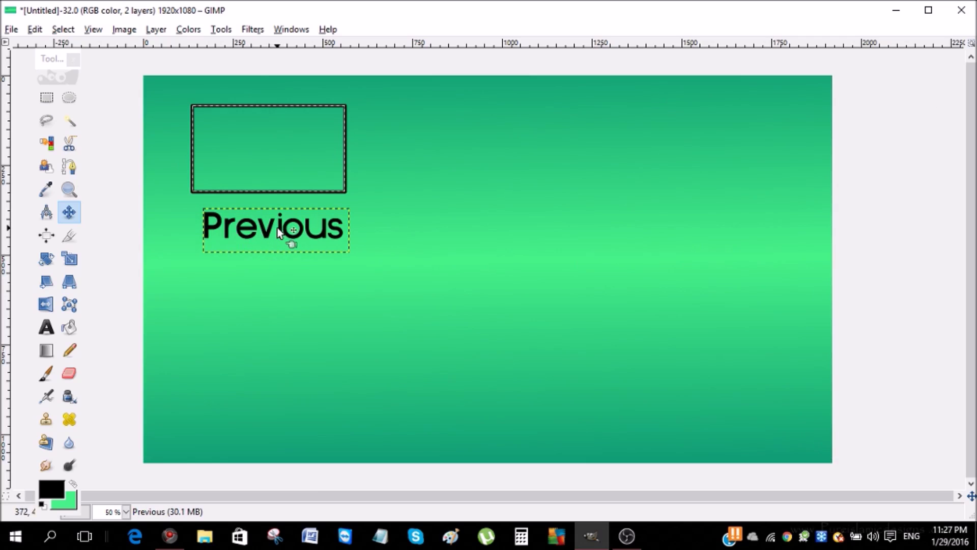
mouse_move(276, 227)
mouse_down()
mouse_move(267, 217)
mouse_move(279, 221)
mouse_up()
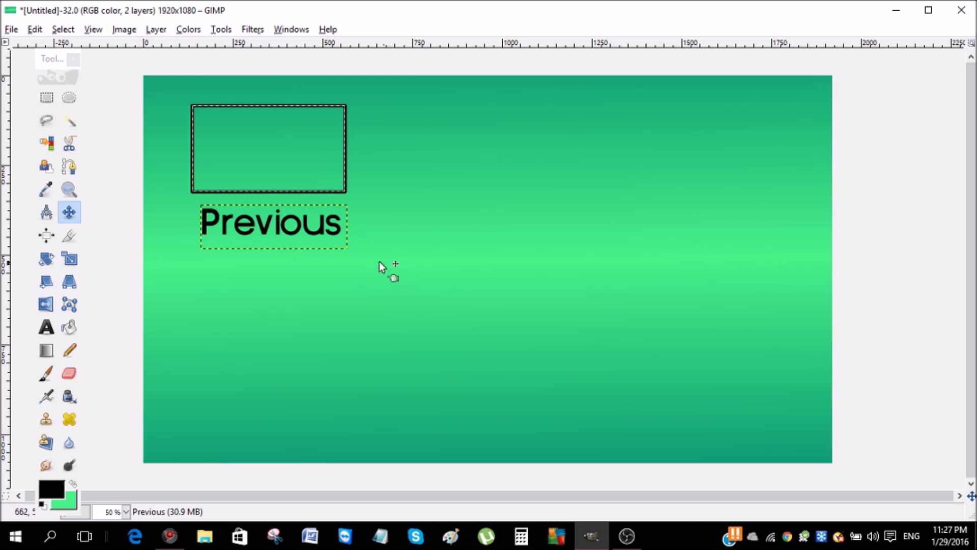
key(ctrl+z)
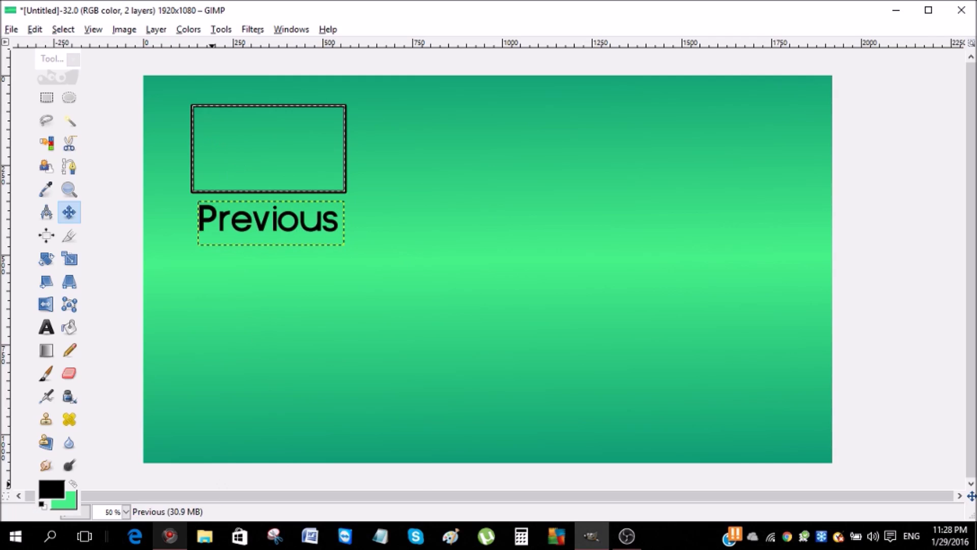
Switch to Chrome's social media icons page and select the vandelaydesign site name
click(170, 535)
drag(131, 30, 312, 35)
double_click(183, 26)
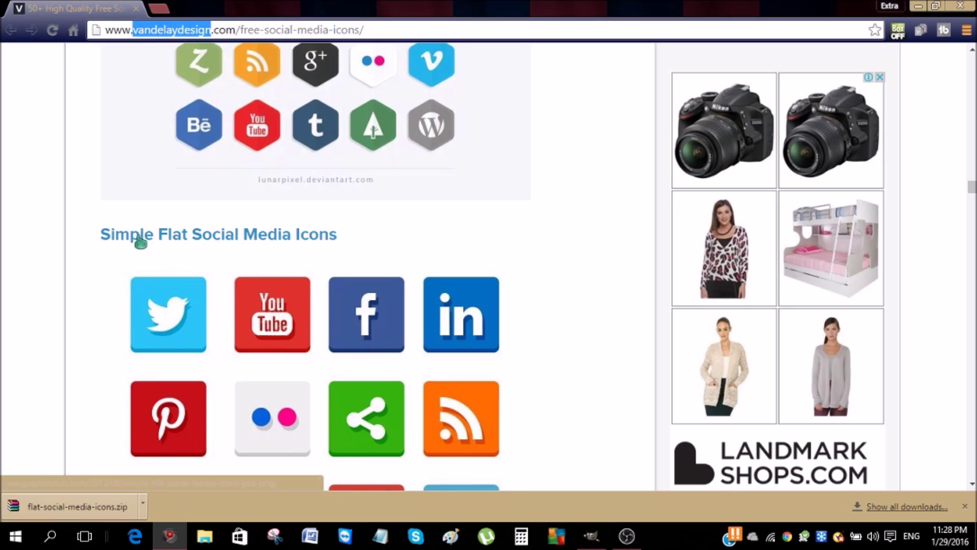
Scroll the vandelaydesign list and check the downloaded flat-social-media-icons.zip options
scroll(220, 176, up, 15)
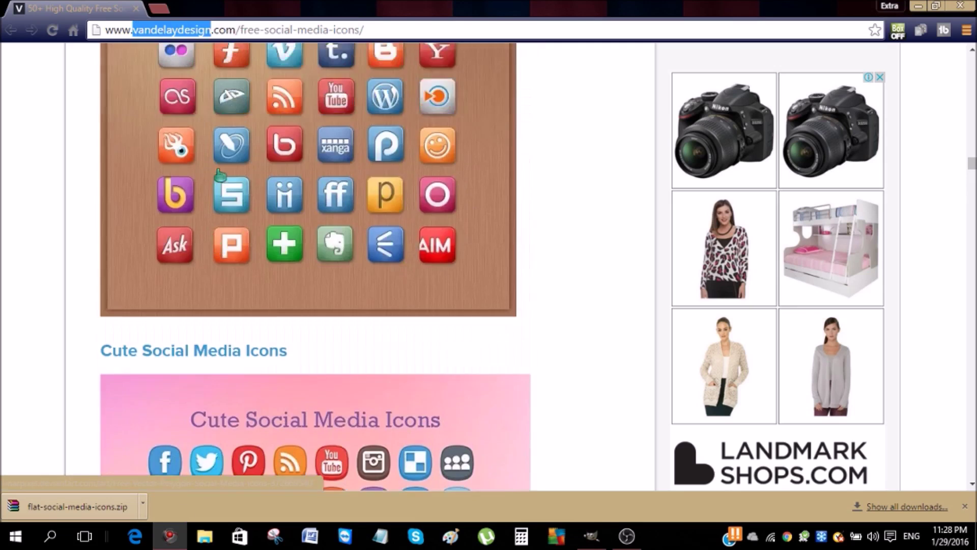
scroll(219, 176, up, 15)
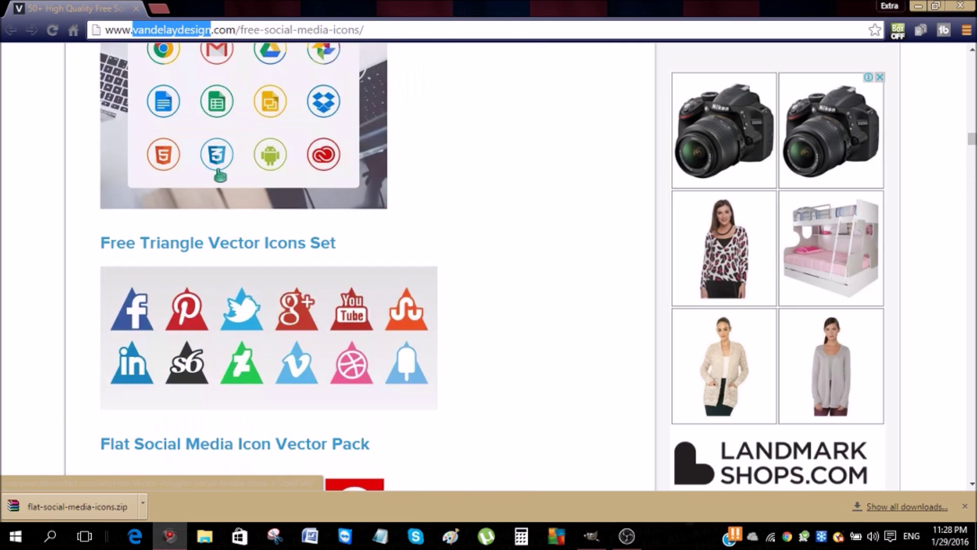
scroll(220, 176, up, 2)
scroll(219, 175, down, 15)
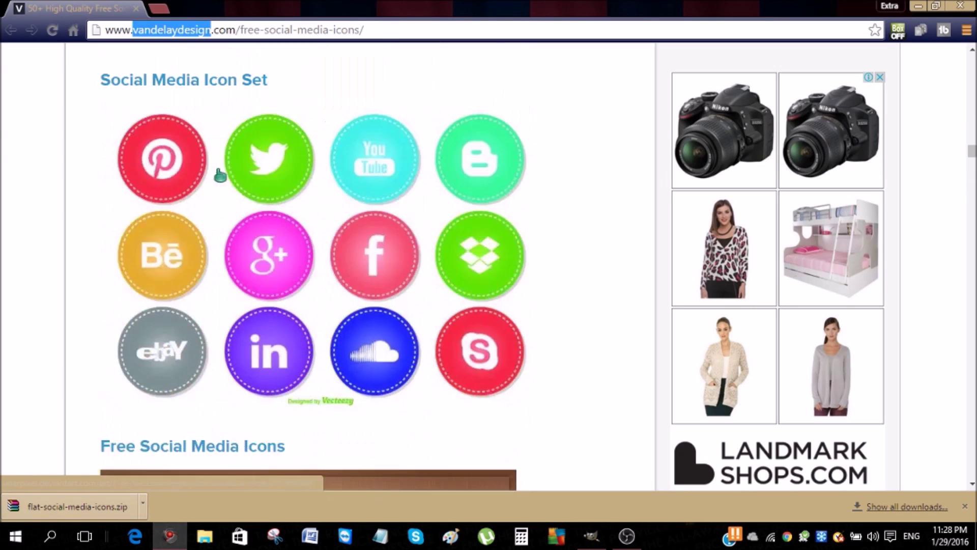
scroll(219, 175, down, 20)
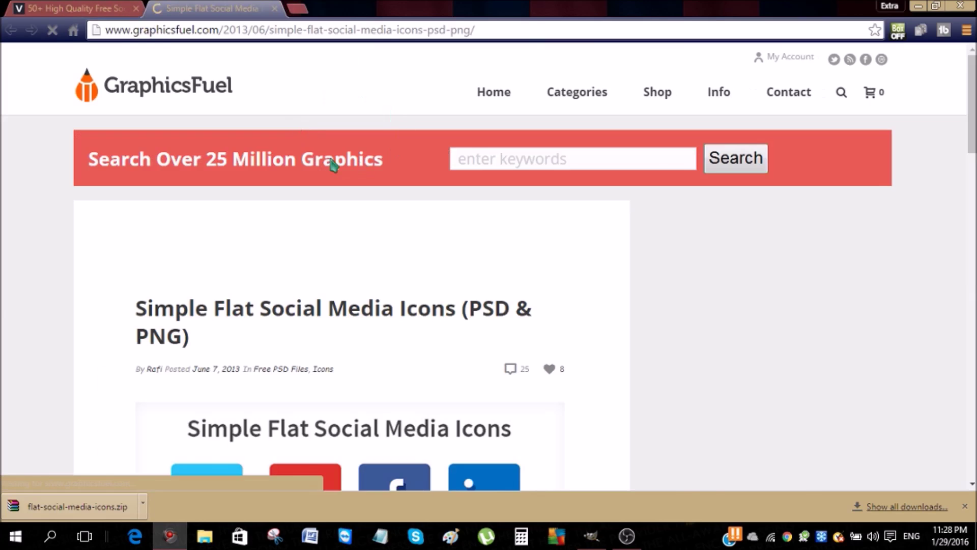
scroll(331, 160, down, 10)
scroll(330, 158, down, 10)
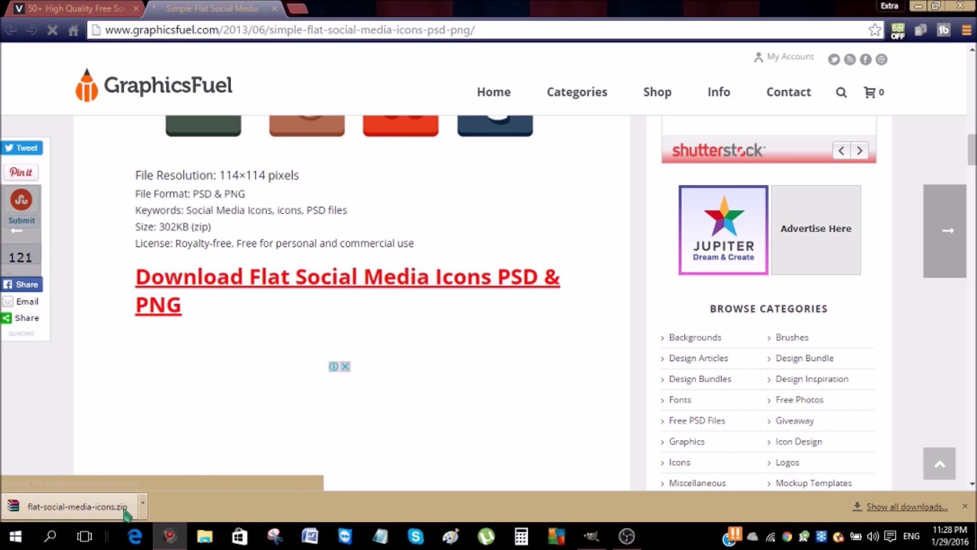
click(143, 505)
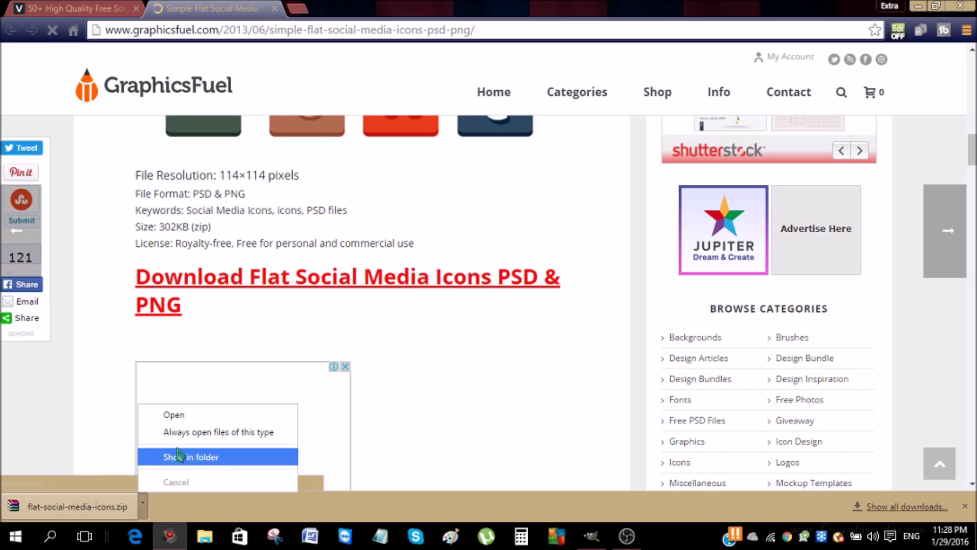
click(96, 410)
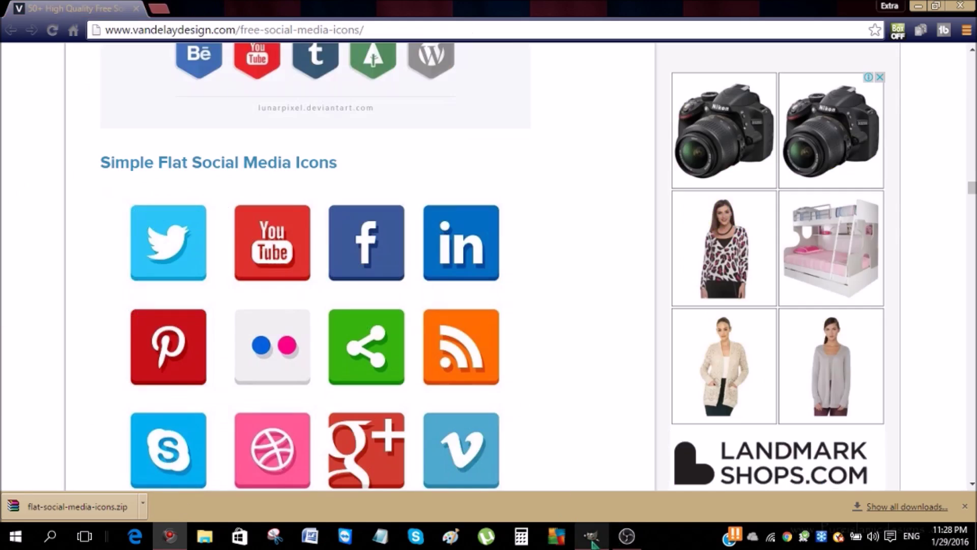
In GIMP, open twitter.png from Documents > fonts > flat-social-media-icons
click(590, 536)
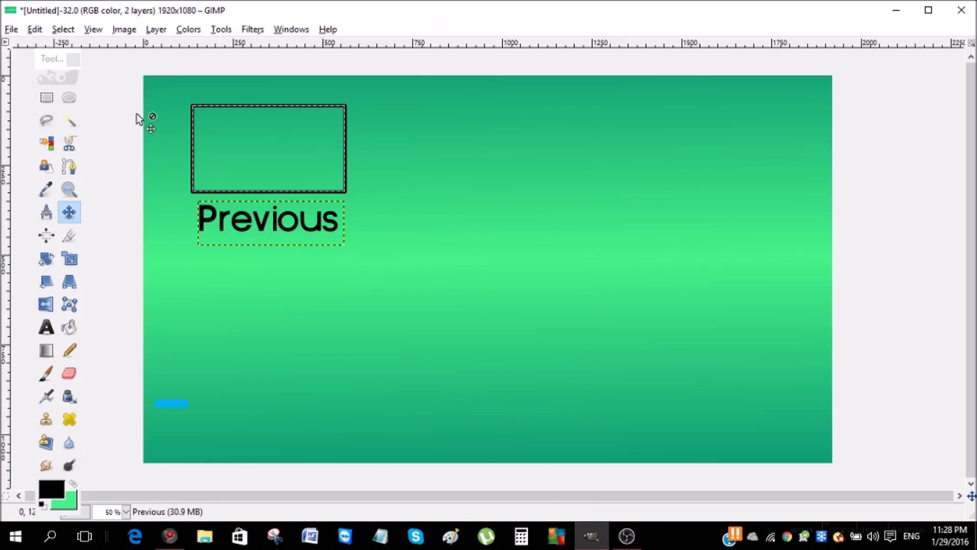
click(13, 29)
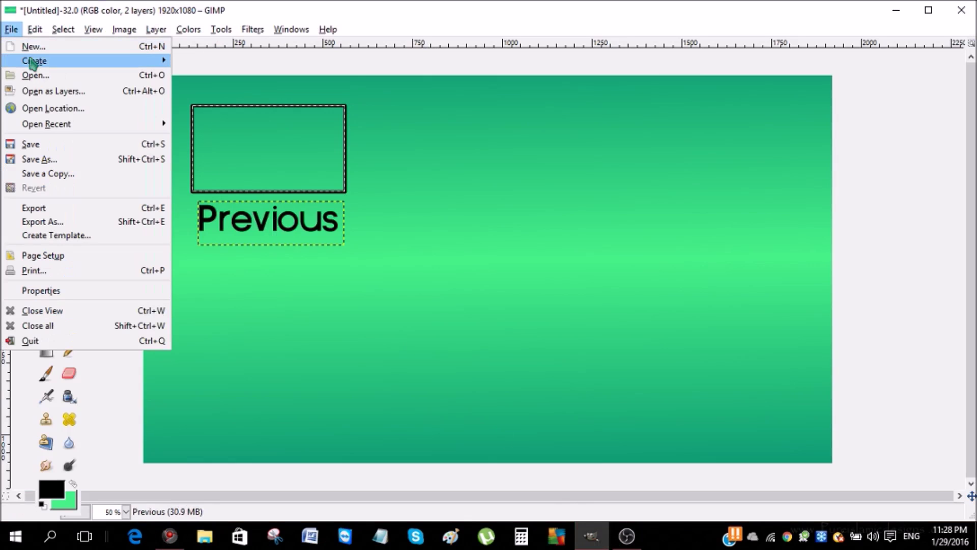
click(35, 76)
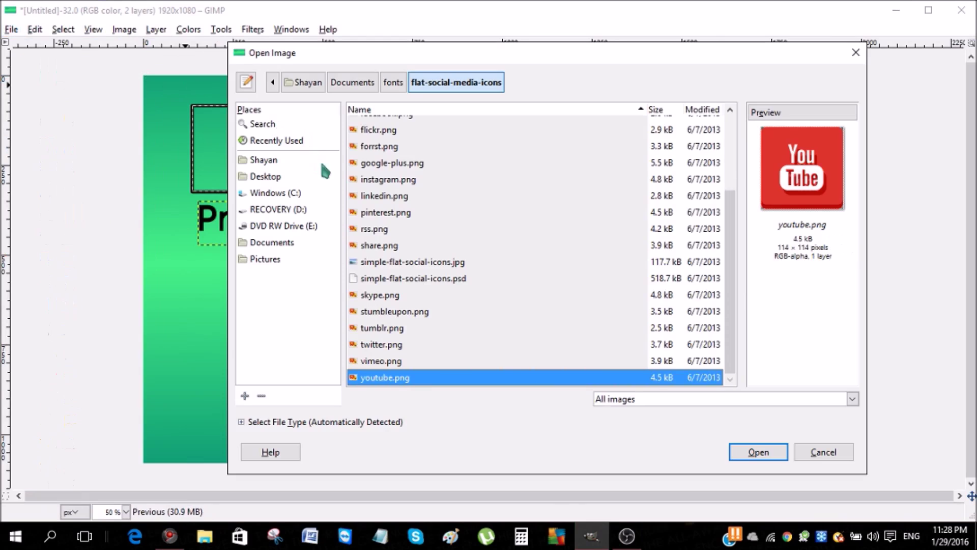
click(353, 82)
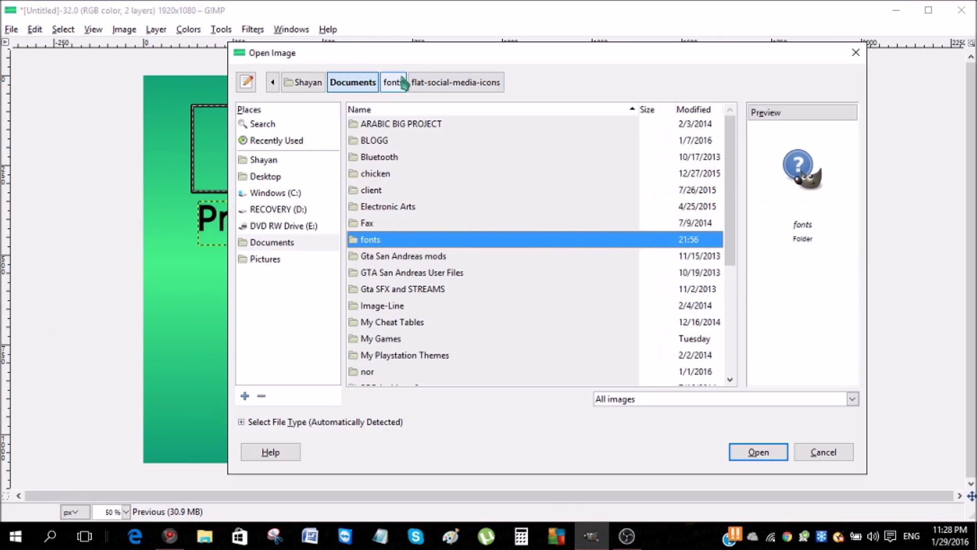
double_click(396, 240)
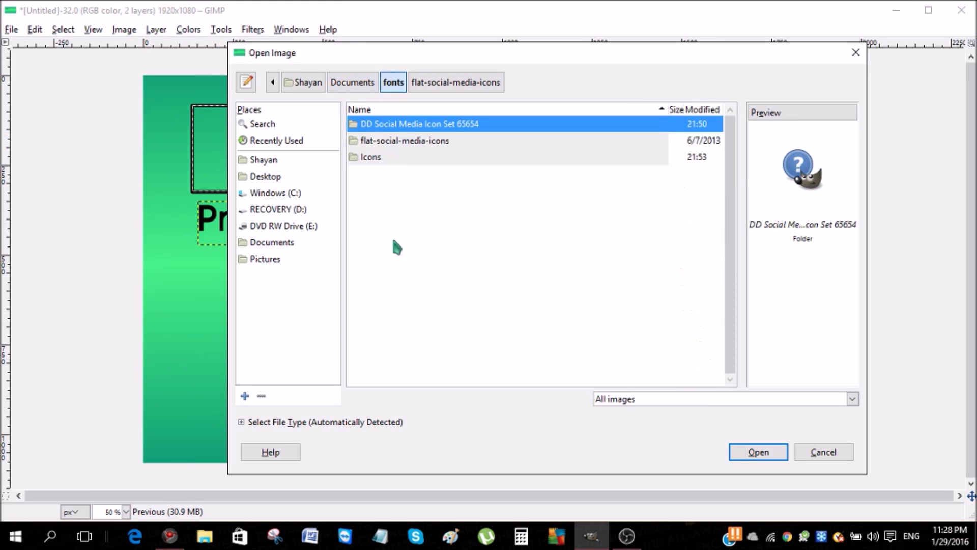
double_click(406, 144)
scroll(406, 160, down, 3)
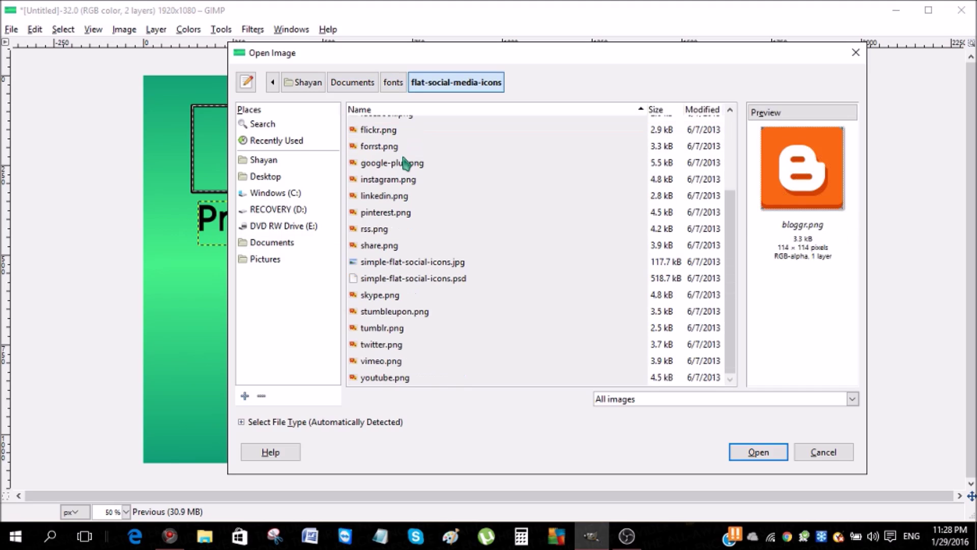
click(386, 347)
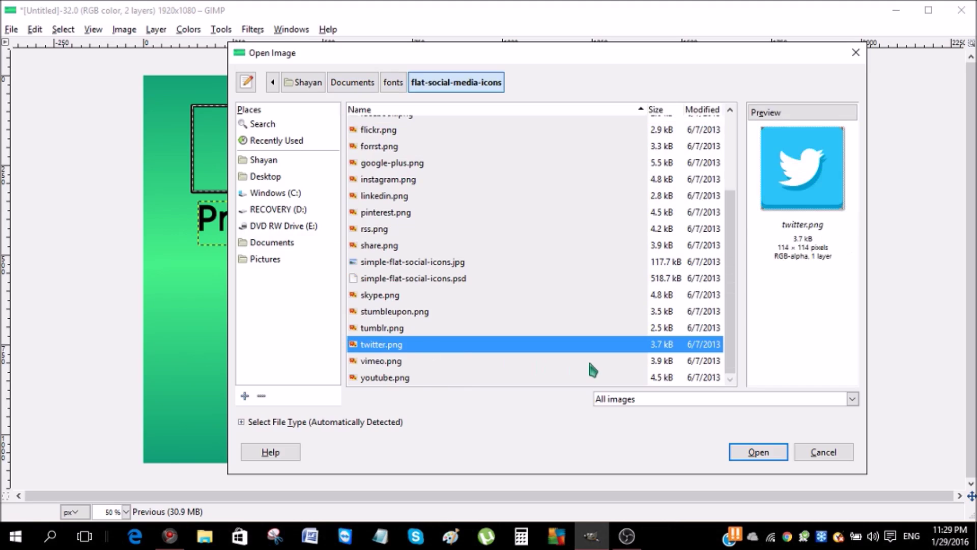
click(753, 455)
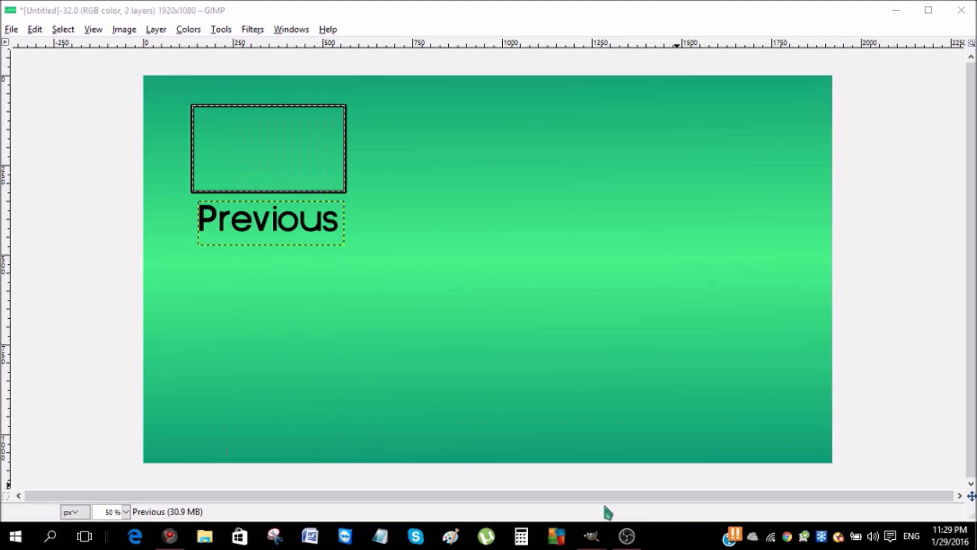
Copy the whole 114×114 twitter.png image to the clipboard and return to the Untitled canvas
mouse_move(593, 529)
click(666, 479)
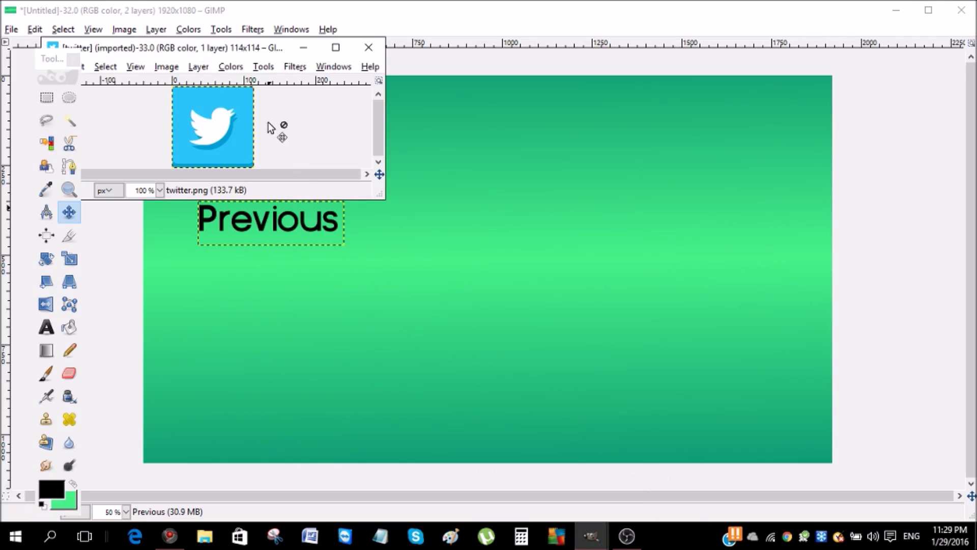
mouse_move(600, 537)
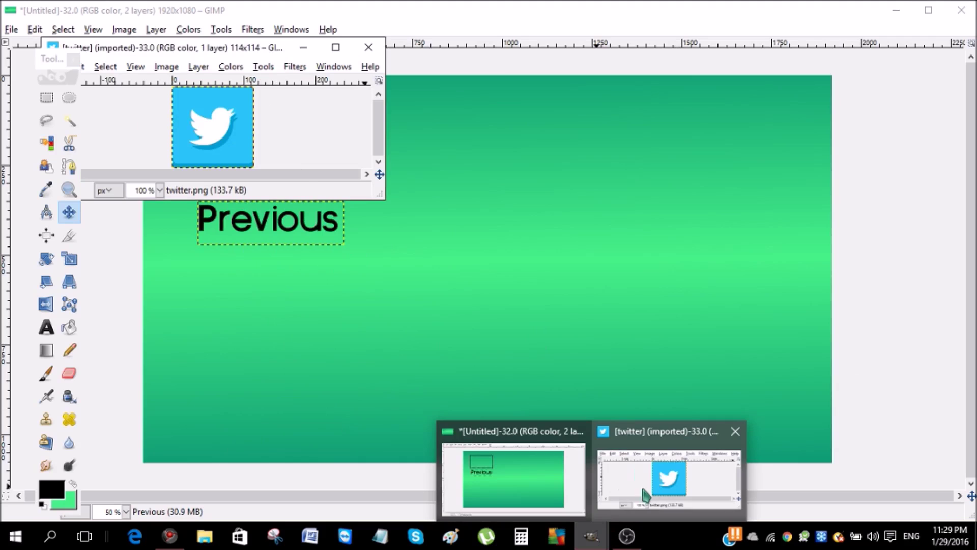
click(636, 464)
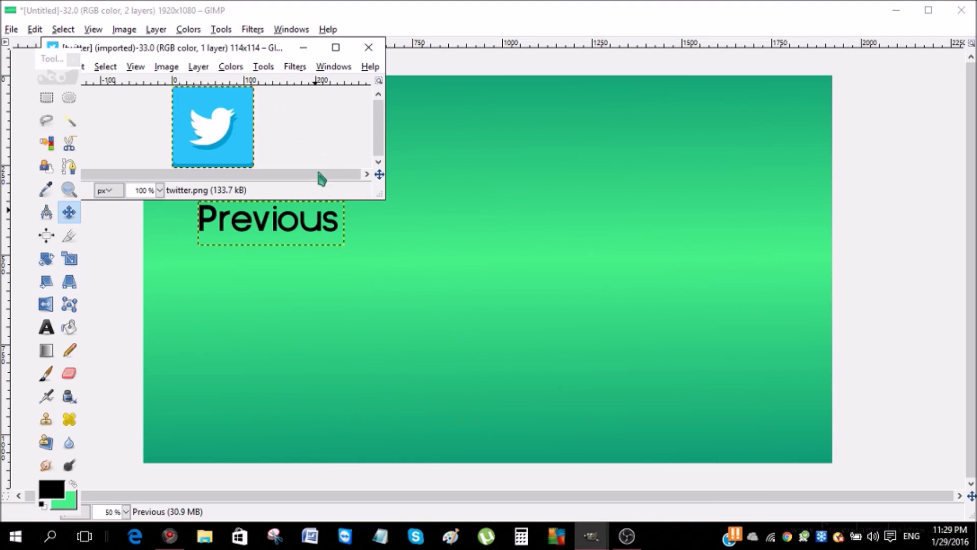
key(ctrl+c)
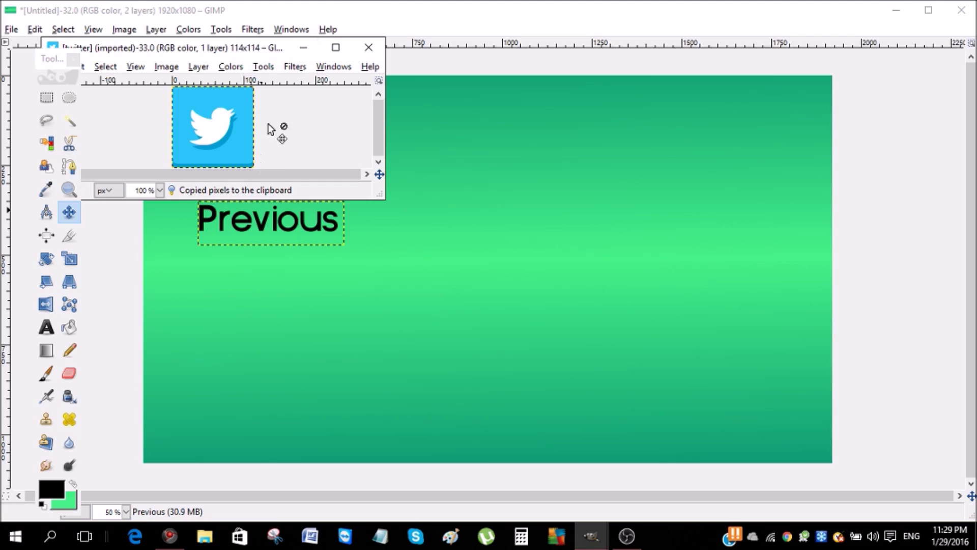
click(378, 18)
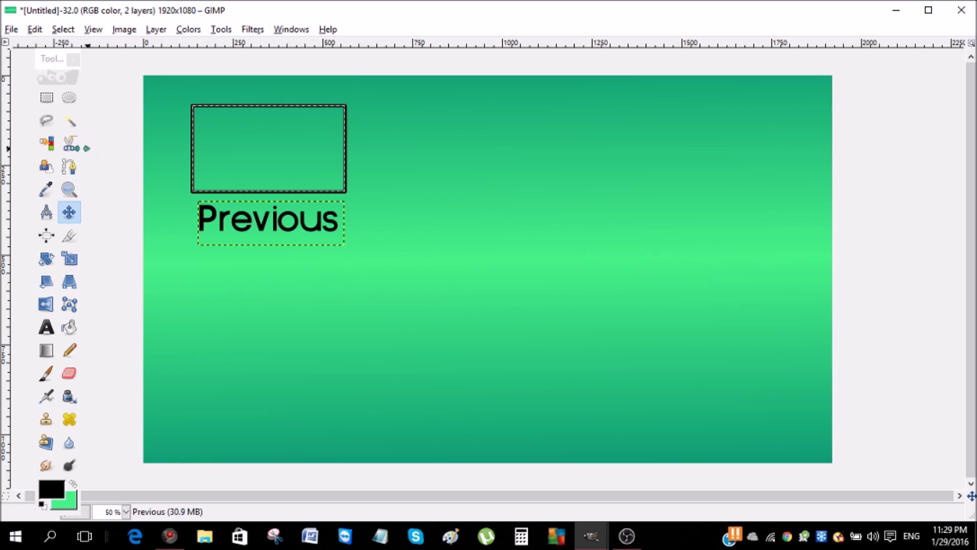
click(48, 102)
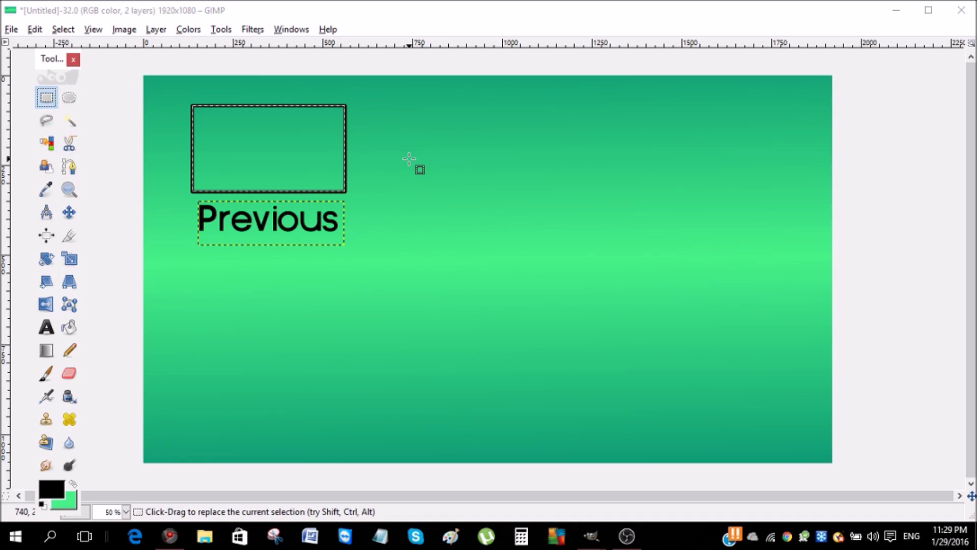
Paste the Twitter icon right of the Previous box and scale it to 150 px wide
key(ctrl+v)
drag(271, 213, 455, 139)
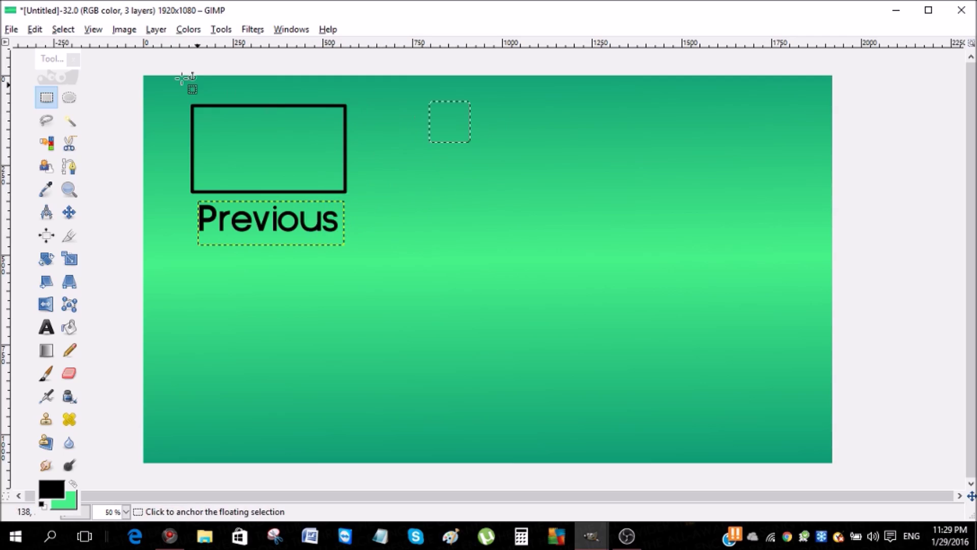
click(154, 29)
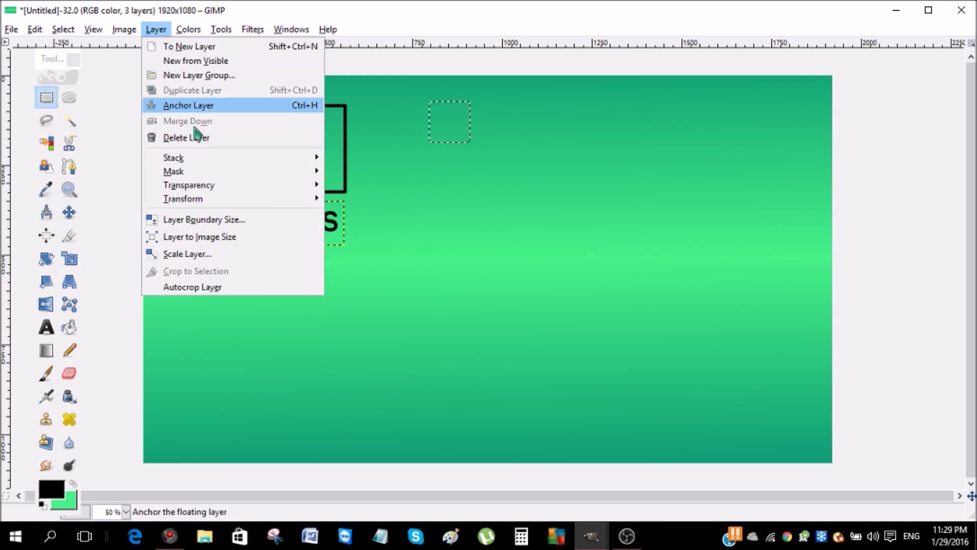
click(193, 254)
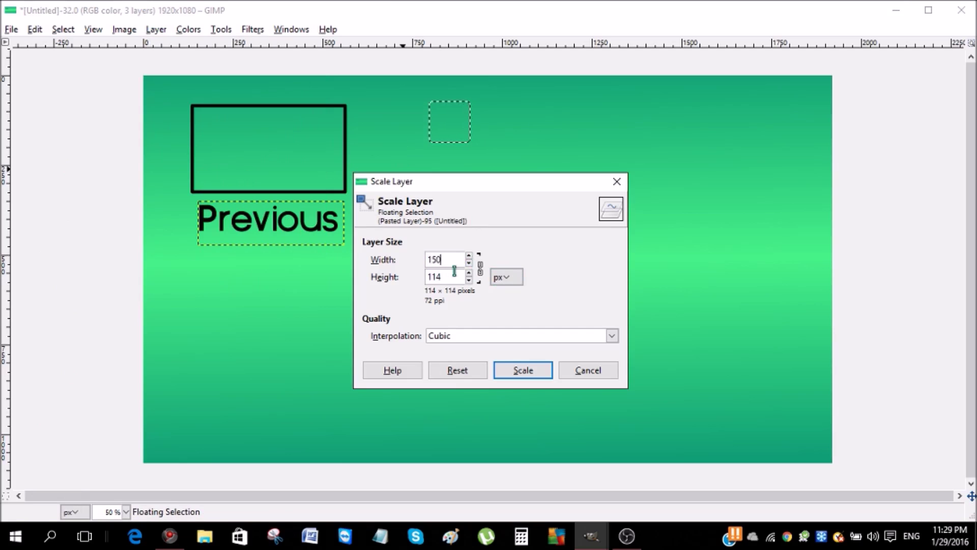
click(523, 370)
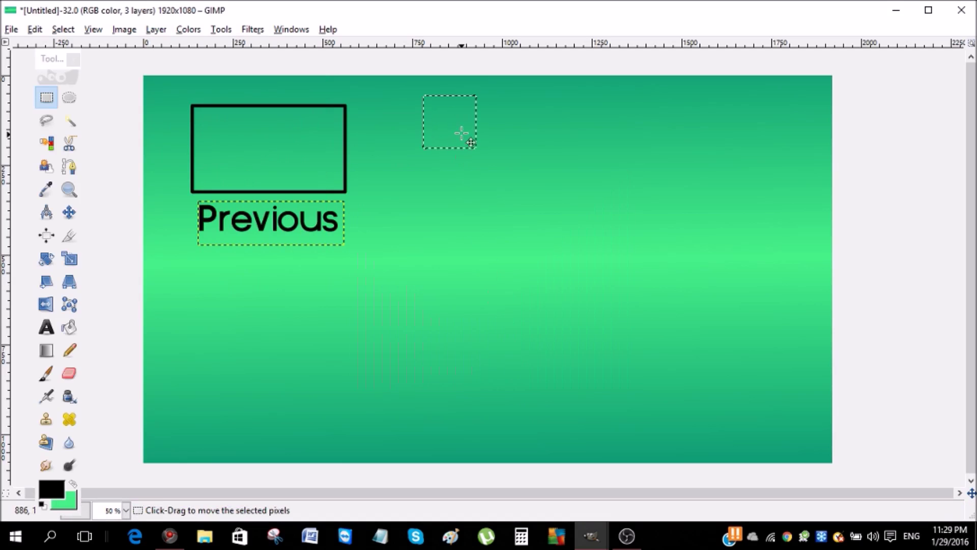
Convert the floating Twitter icon into a new Pasted Layer and fine-tune it beside the Previous box
drag(450, 125, 475, 134)
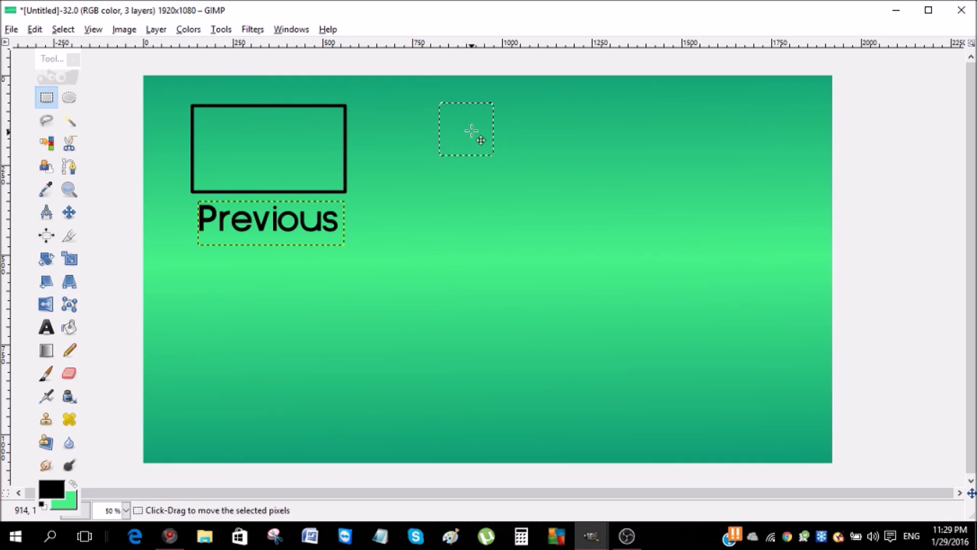
click(155, 30)
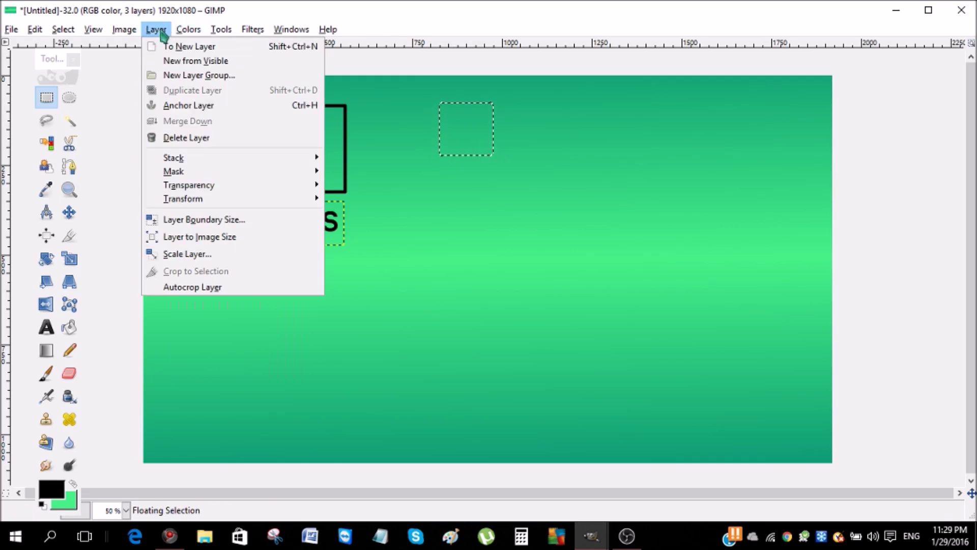
mouse_move(188, 29)
key(Escape)
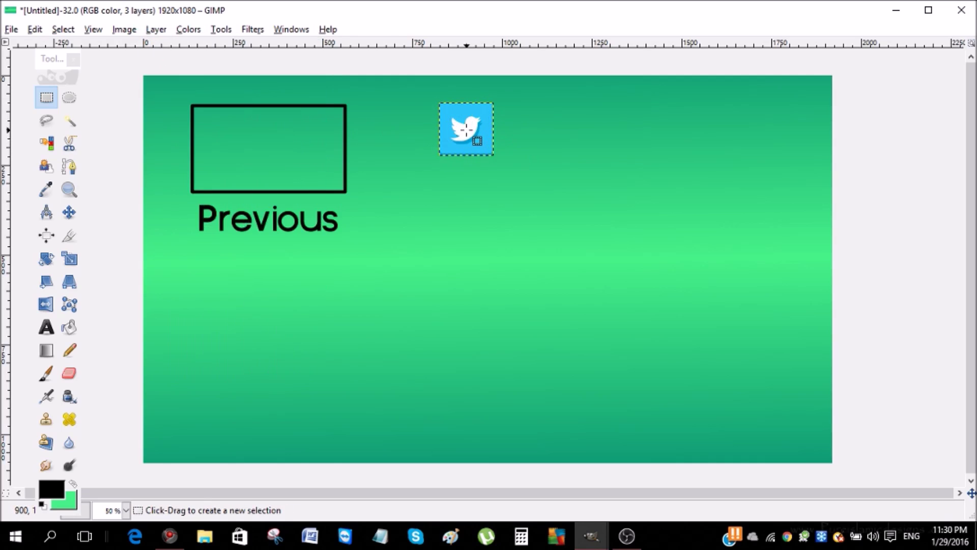
mouse_move(464, 129)
mouse_down()
mouse_move(466, 176)
mouse_move(467, 130)
mouse_up()
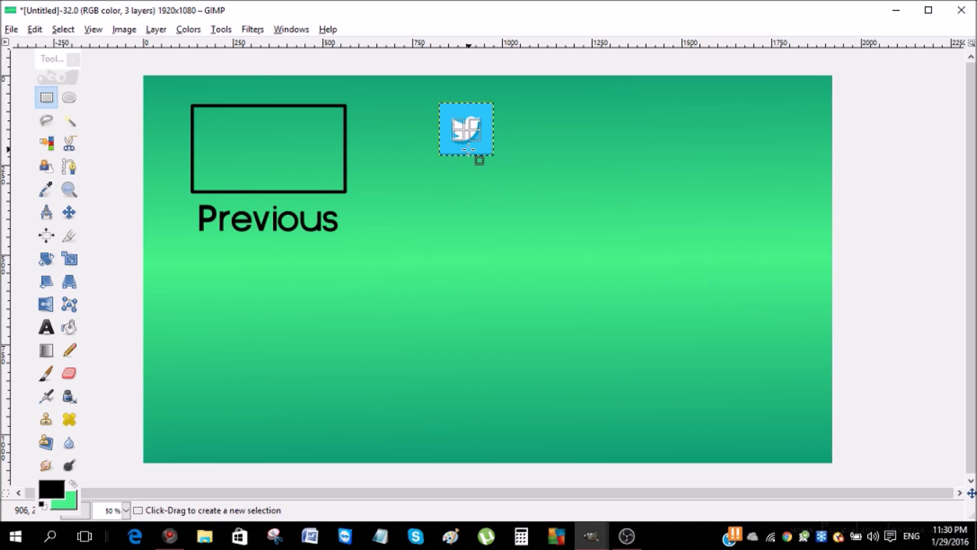
click(69, 212)
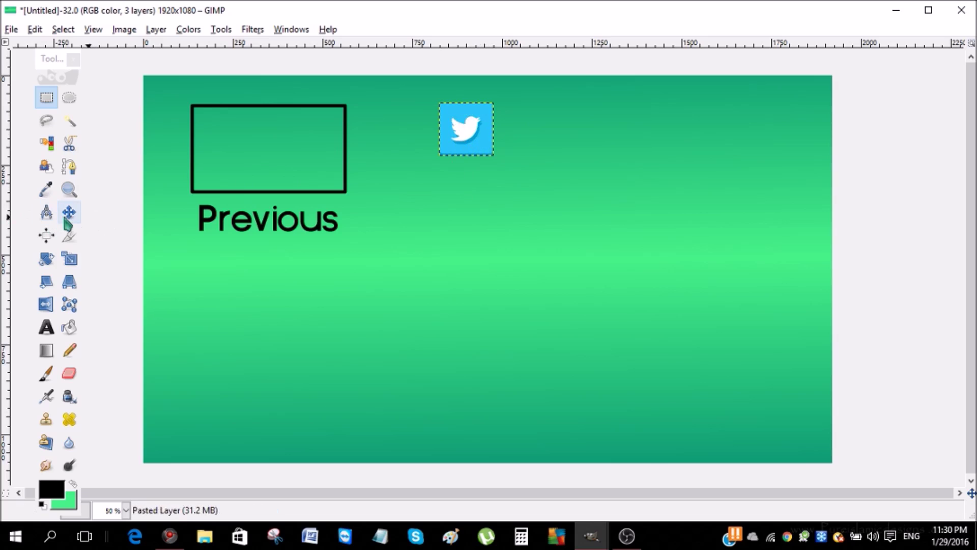
mouse_move(461, 131)
mouse_down()
mouse_move(470, 128)
mouse_move(461, 131)
mouse_up()
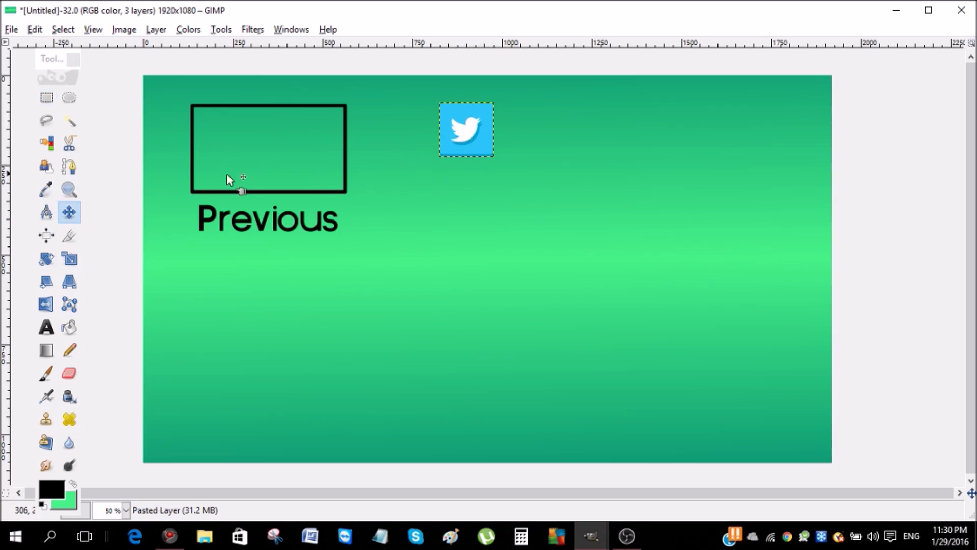
Add the Twitter handle in a text box right of the icon, enlarged and widened to one line
click(46, 326)
drag(511, 132, 656, 218)
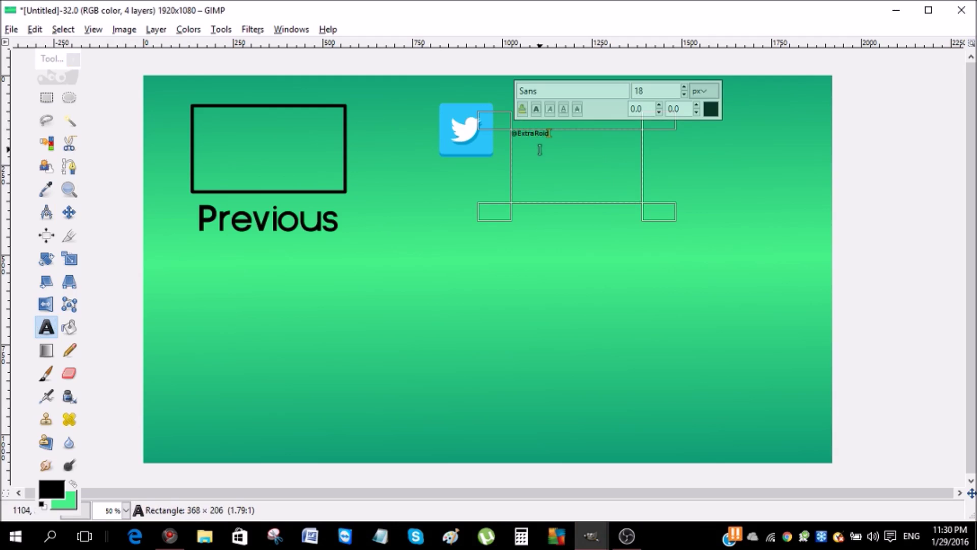
drag(590, 154, 465, 137)
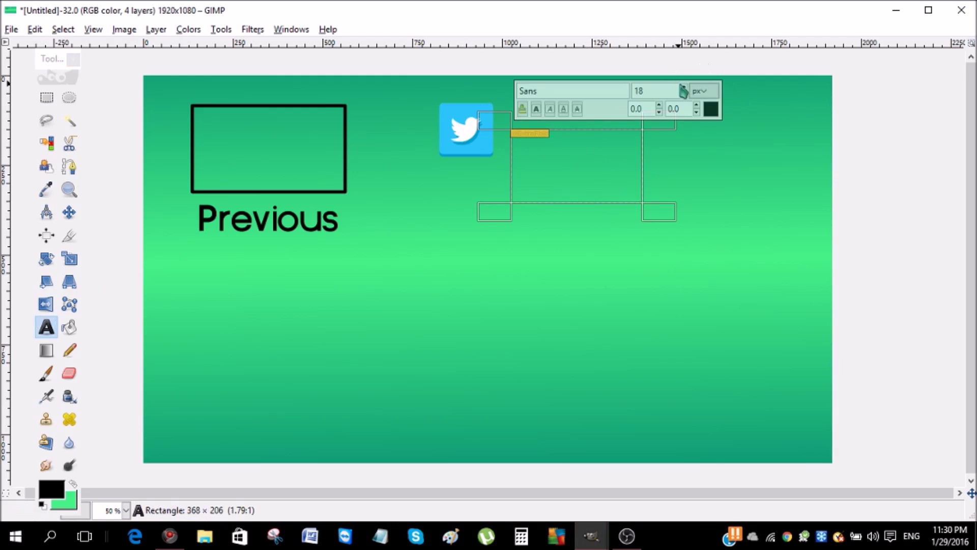
drag(684, 88, 685, 87)
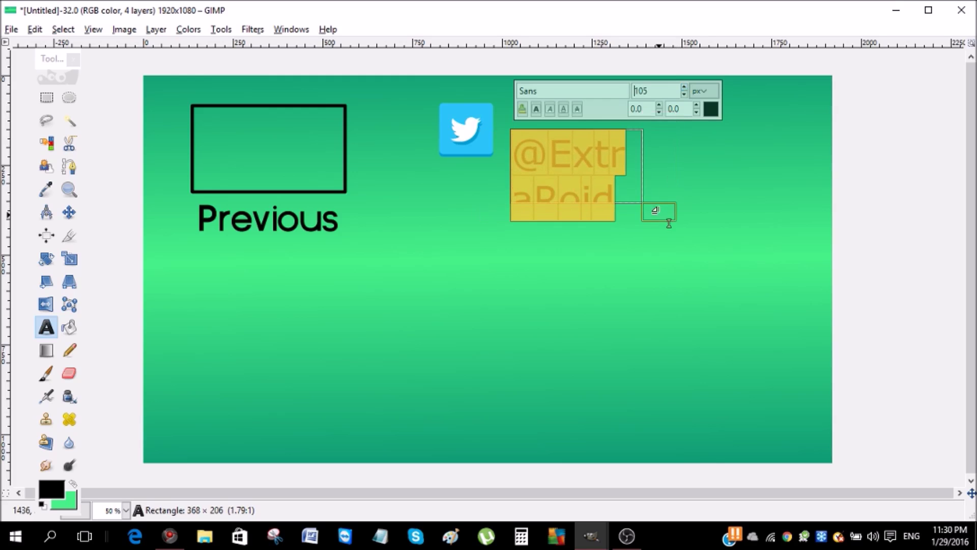
drag(712, 224, 751, 200)
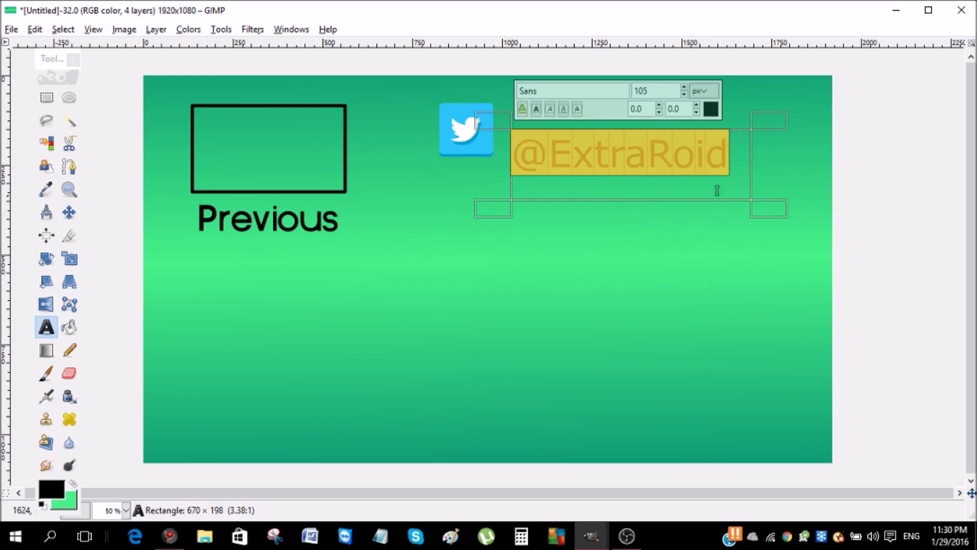
click(623, 199)
click(734, 169)
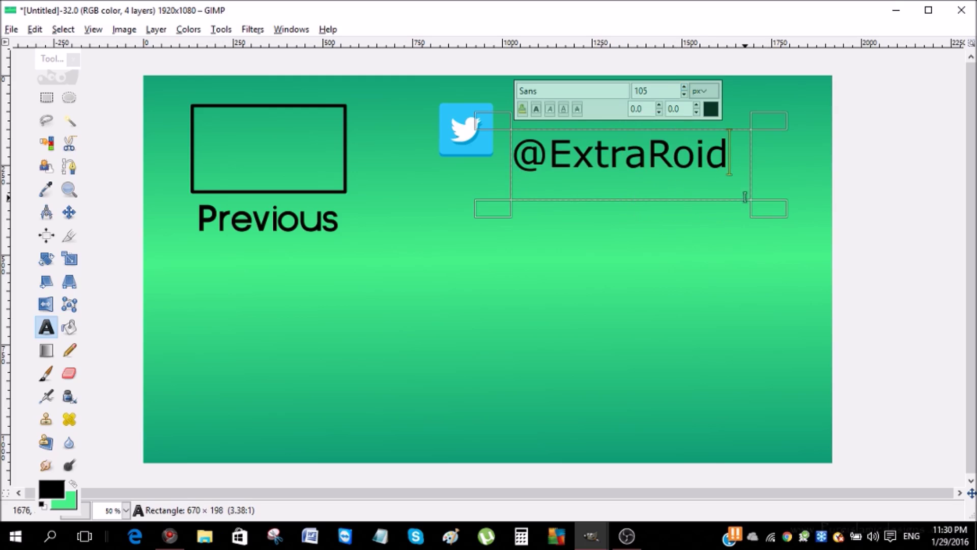
Move the handle text up level with the Twitter icon and select its text for restyling
click(69, 212)
mouse_move(616, 173)
mouse_down()
mouse_move(619, 160)
mouse_move(619, 178)
mouse_up()
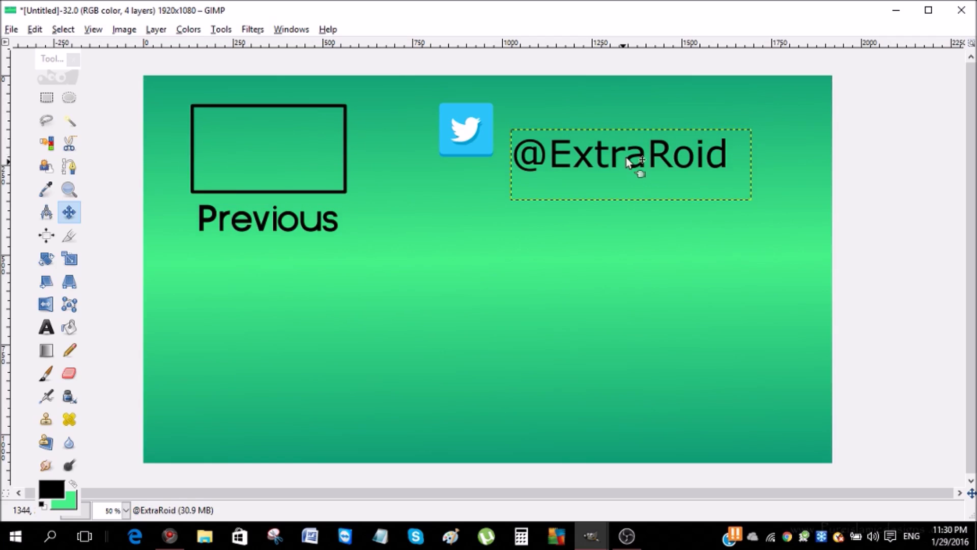
click(630, 161)
drag(630, 161, 626, 127)
click(688, 127)
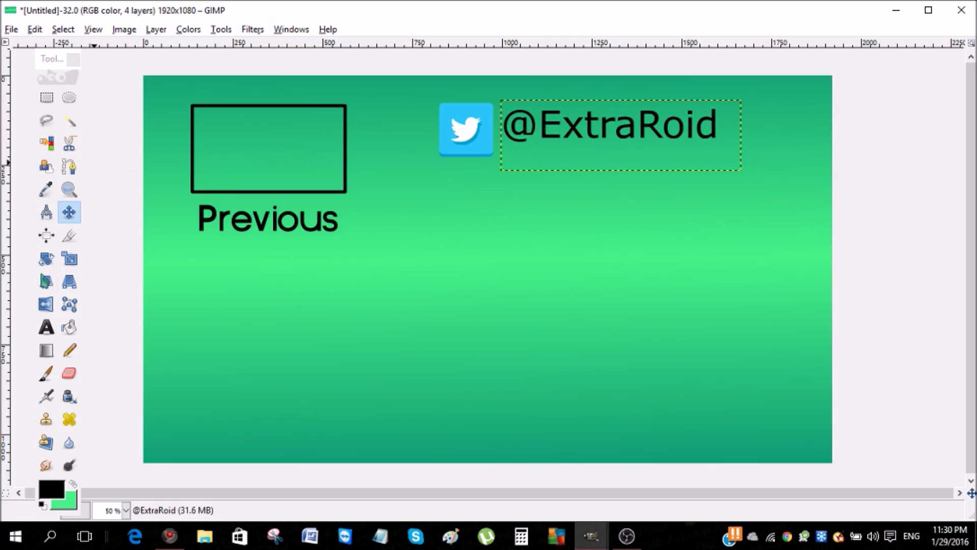
click(46, 327)
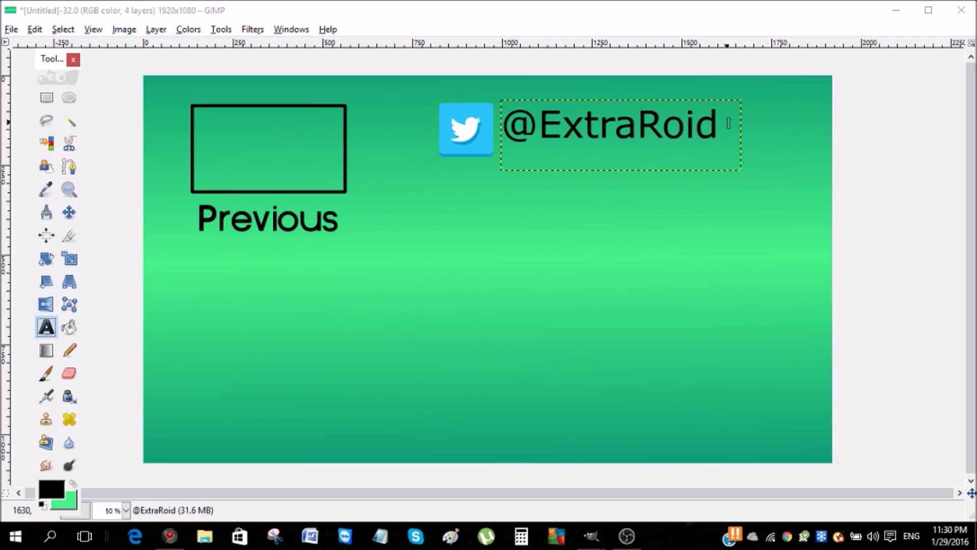
drag(728, 124, 405, 139)
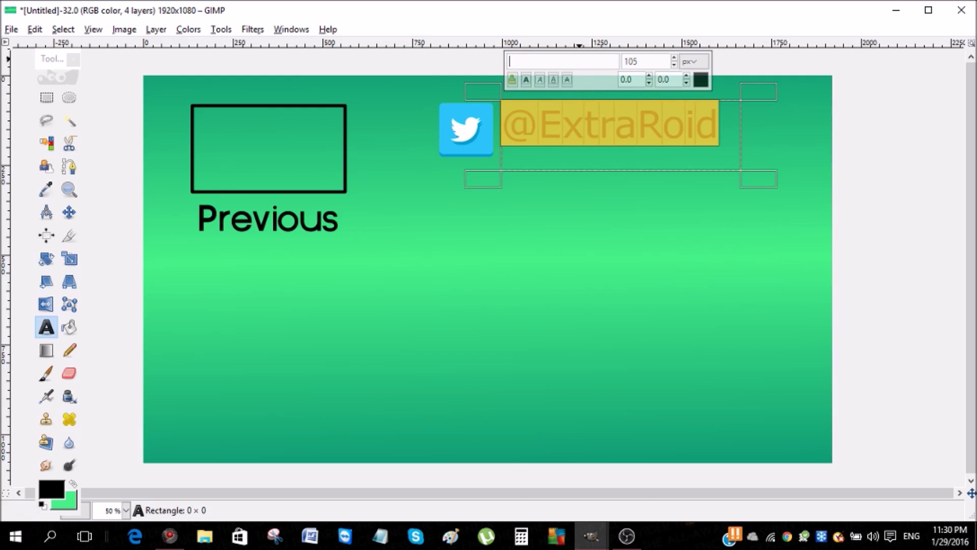
Set the Twitter handle to the Cosmic font at size 143 and shrink its text box to fit
text(c)
scroll(580, 351, down, 2)
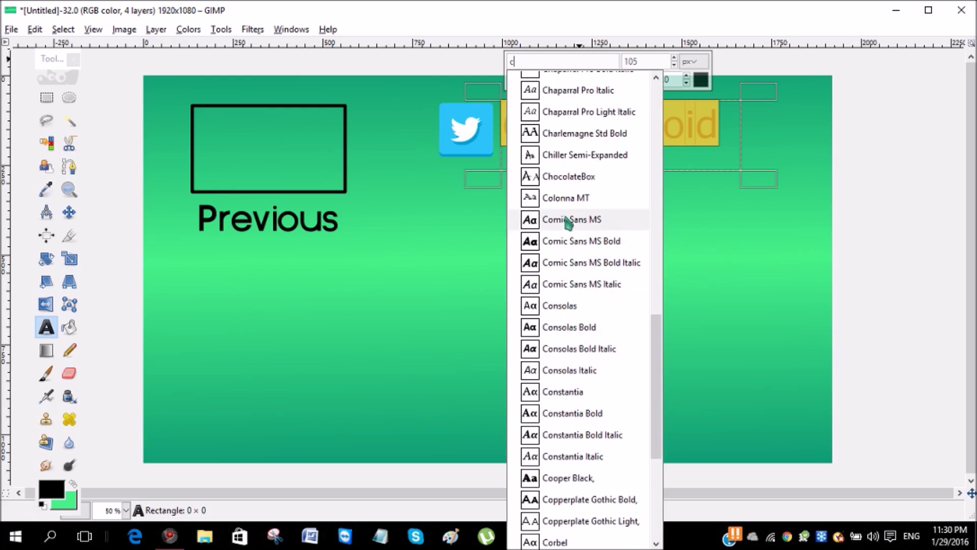
scroll(570, 529, down, 4)
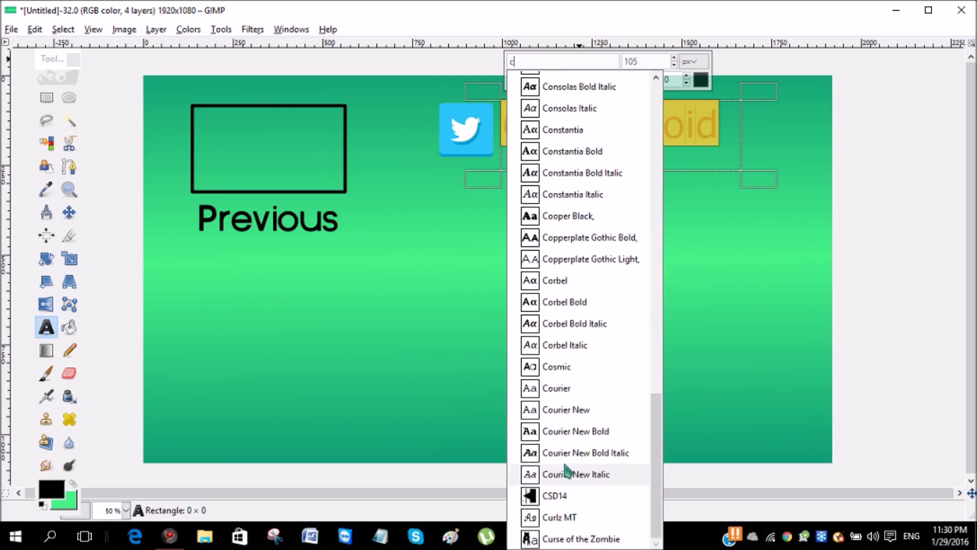
click(559, 366)
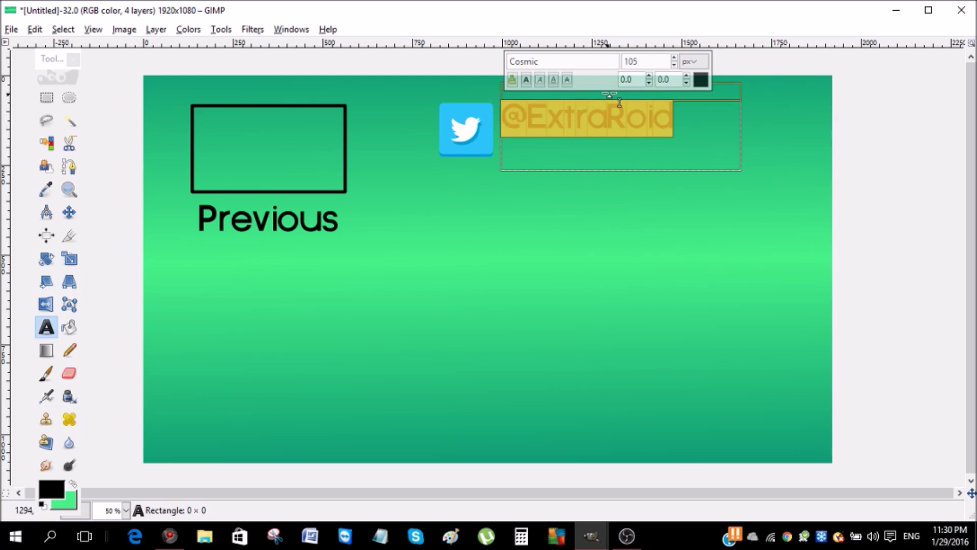
click(674, 58)
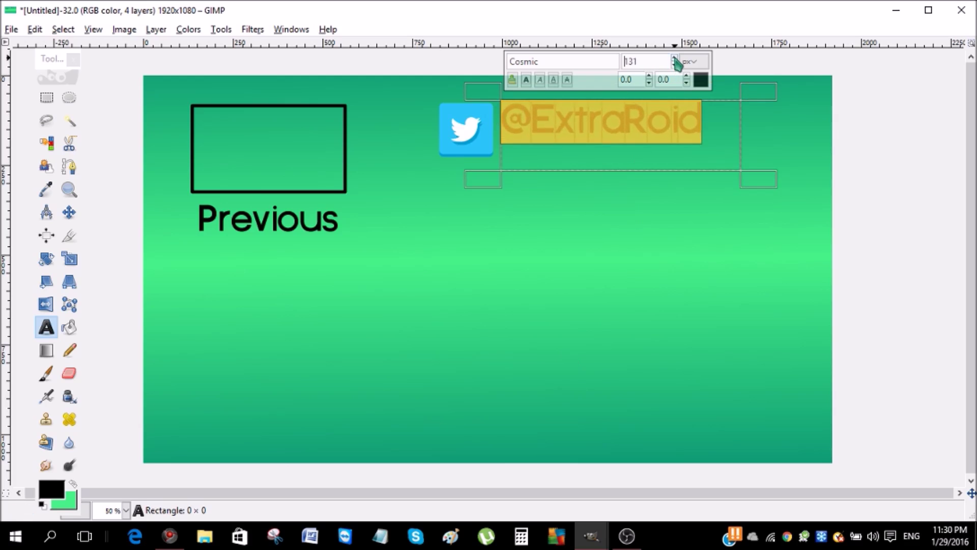
click(597, 161)
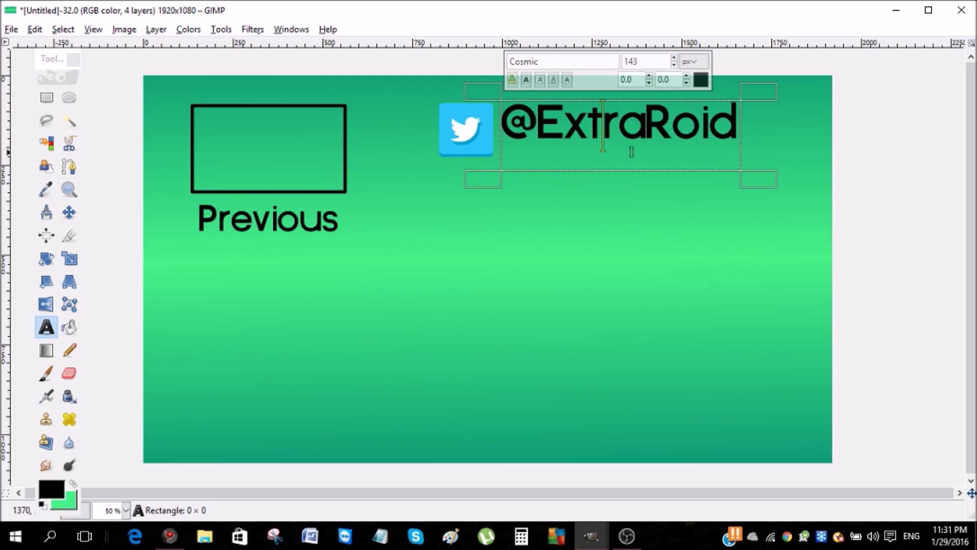
mouse_move(757, 184)
mouse_down()
mouse_move(764, 157)
mouse_move(763, 166)
mouse_up()
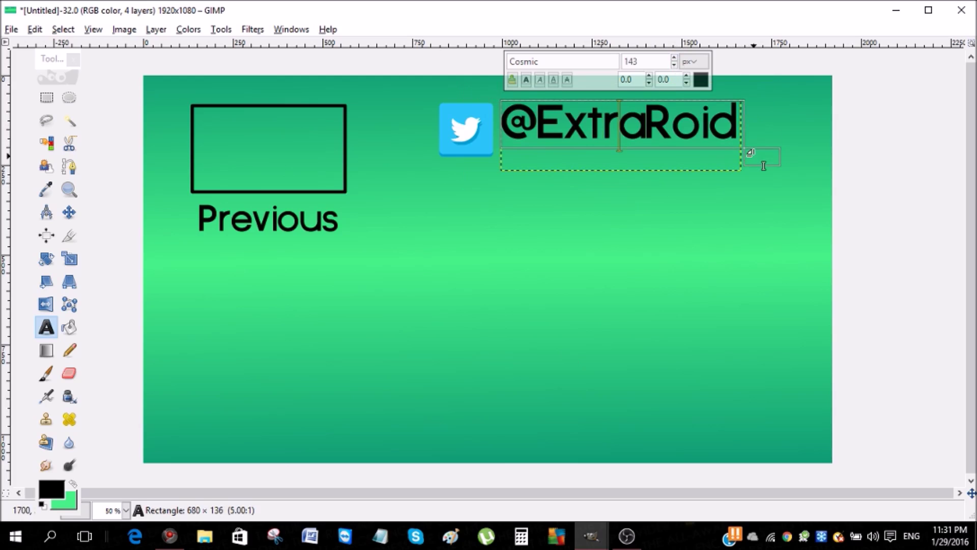
Nudge the handle text into line with the Twitter icon, undoing an accidental background shift
click(69, 212)
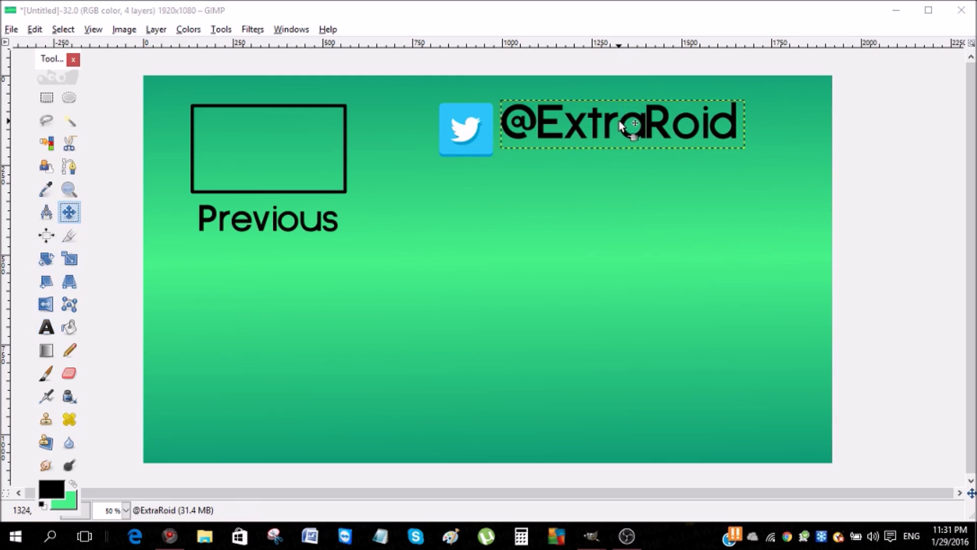
drag(621, 126, 639, 121)
key(ctrl+z)
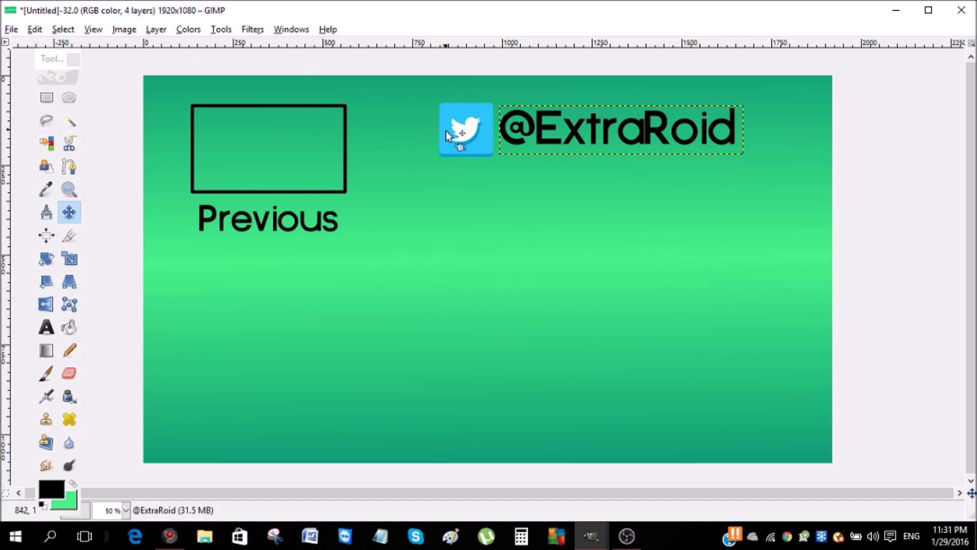
click(11, 29)
Open youtube.png and copy the YouTube icon image to the clipboard
click(29, 69)
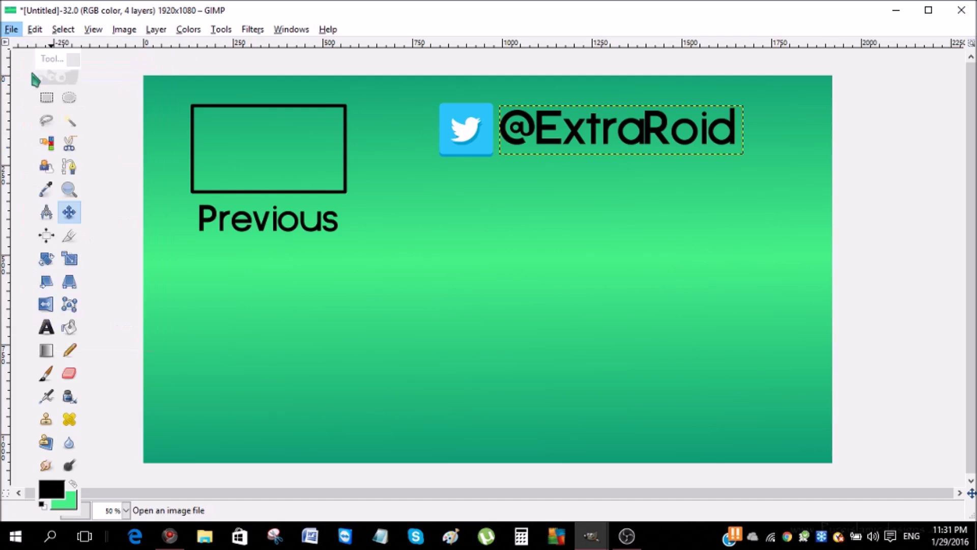
double_click(383, 377)
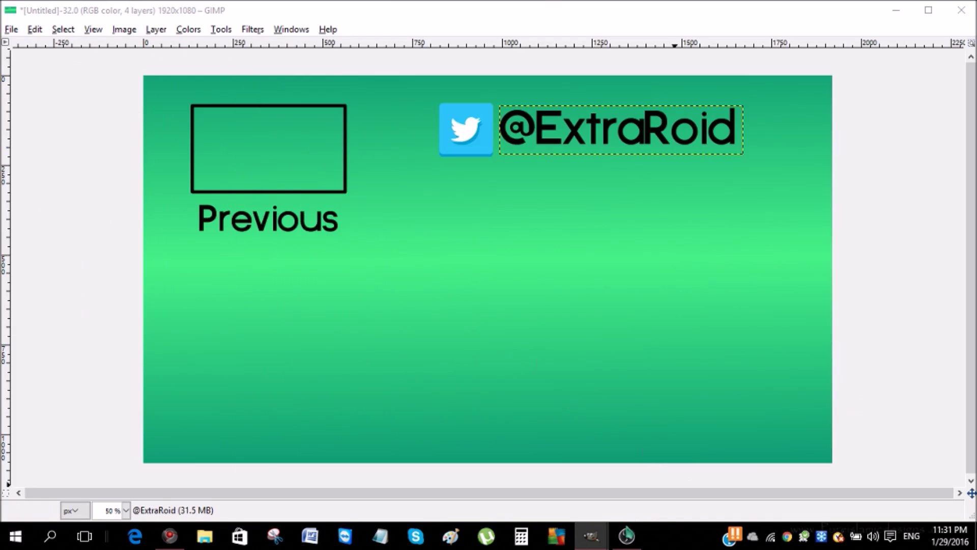
mouse_move(590, 536)
click(746, 478)
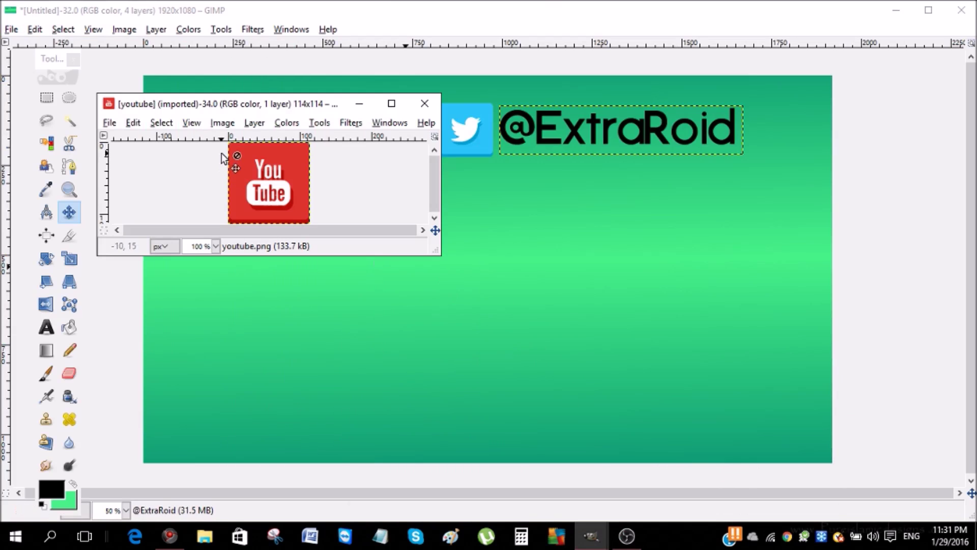
key(ctrl+c)
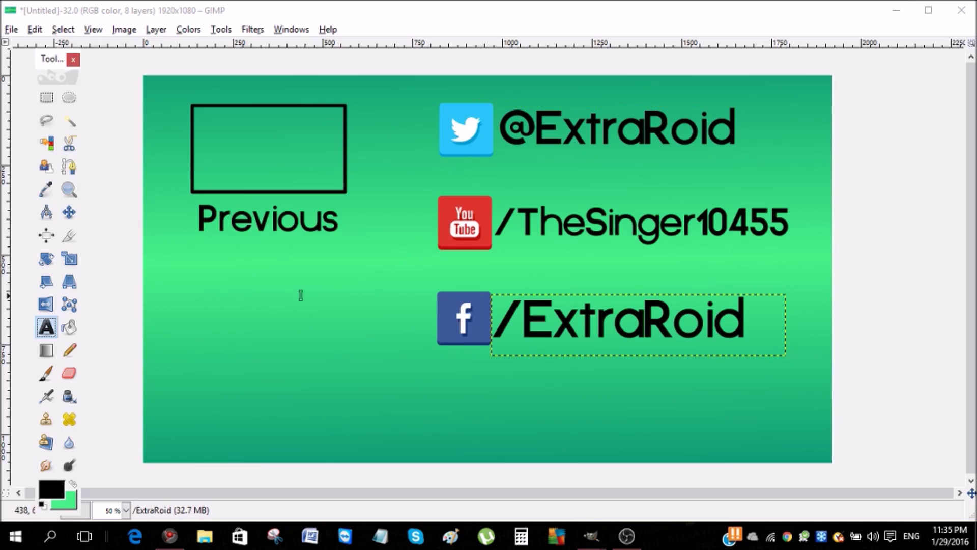
Type 'Subscribe' in a text box under Previous and style it Cosmic at 150 px
drag(165, 296, 395, 430)
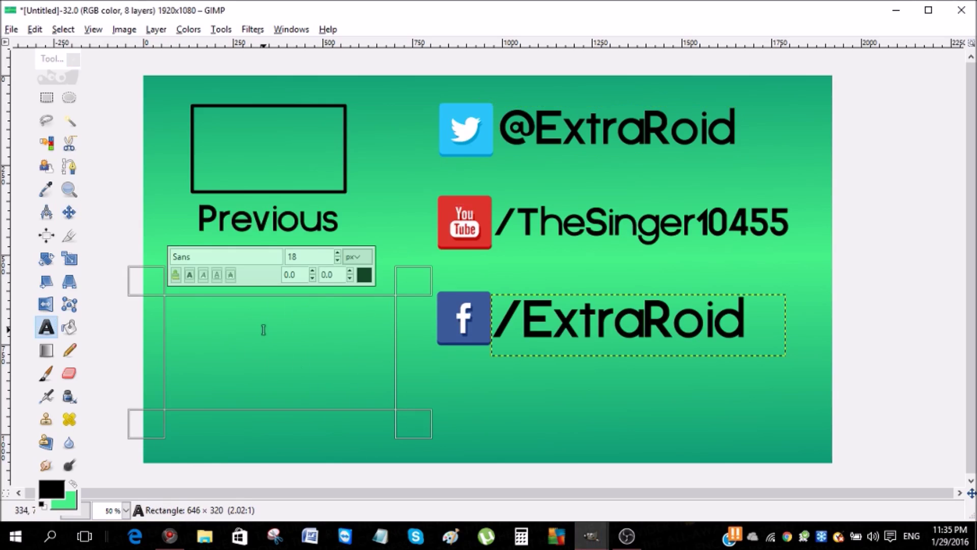
text(Subscribe)
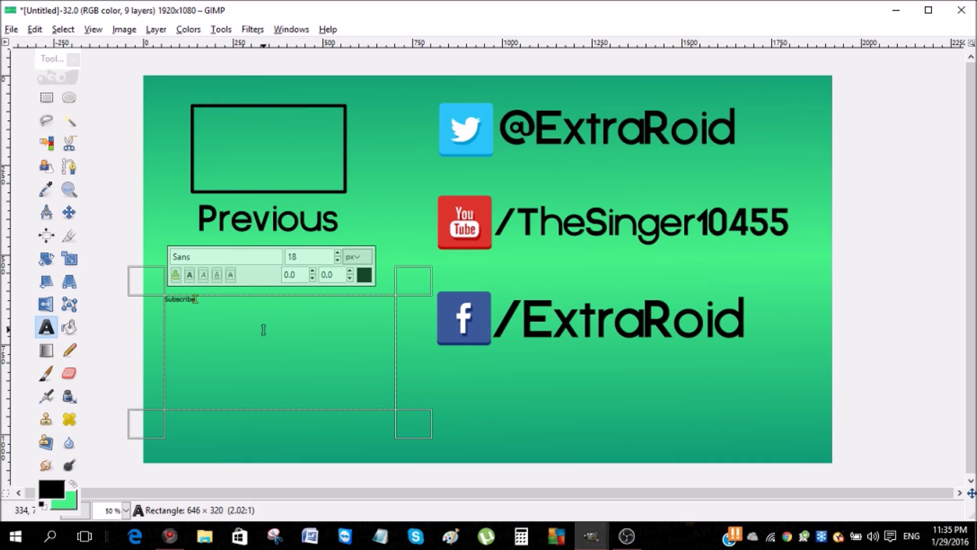
key(ctrl+a)
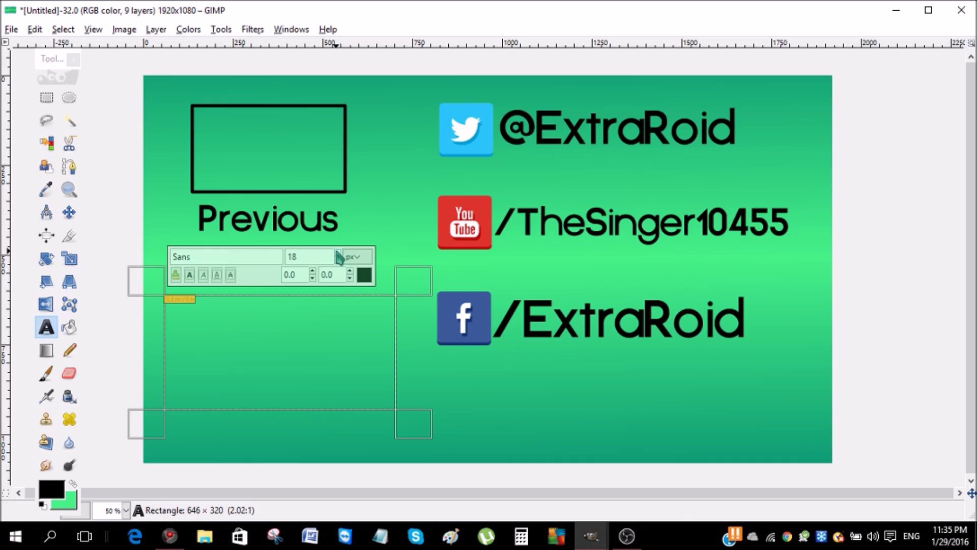
click(338, 253)
drag(337, 257, 337, 257)
click(272, 257)
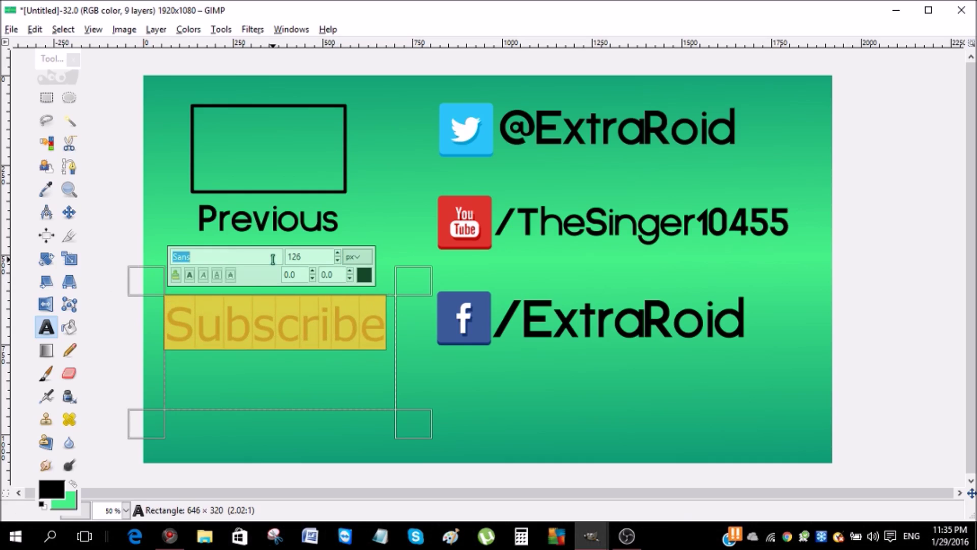
text(co)
scroll(227, 407, down, 3)
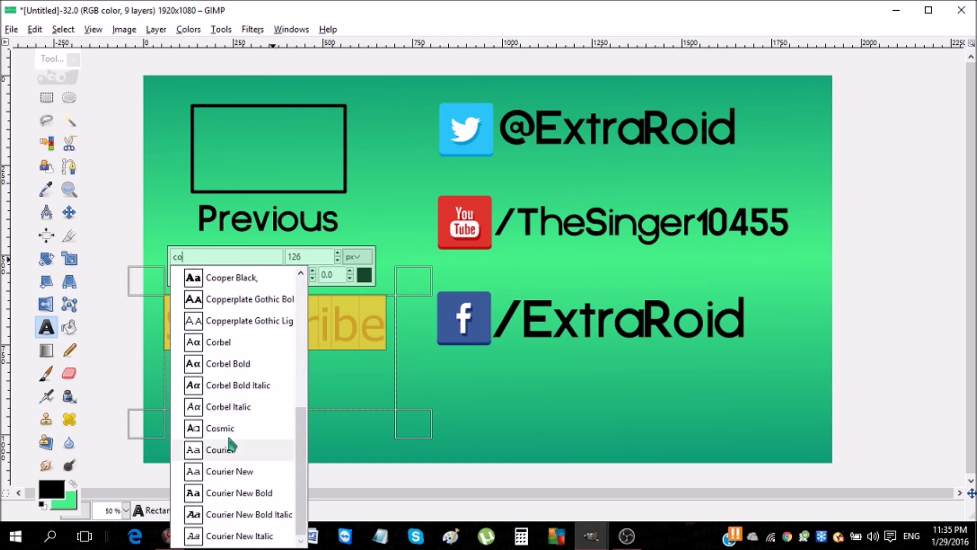
click(224, 429)
click(337, 253)
click(337, 253)
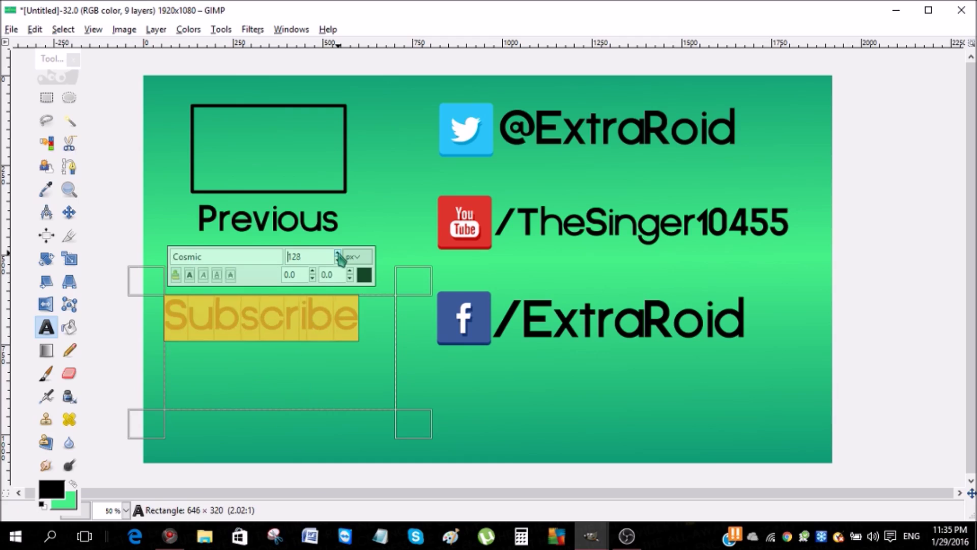
drag(338, 253, 338, 253)
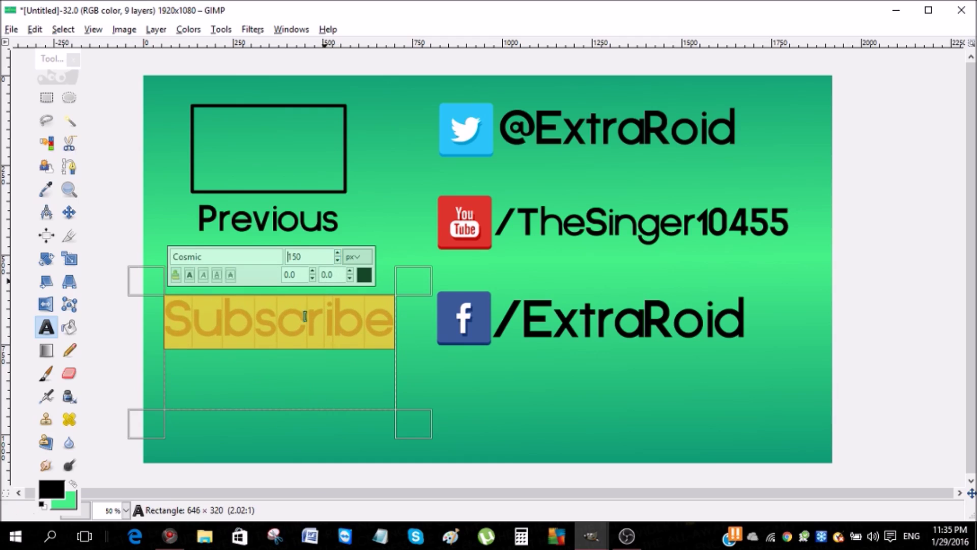
Shrink the Subscribe text box to fit the word snugly
click(287, 346)
click(356, 347)
click(390, 340)
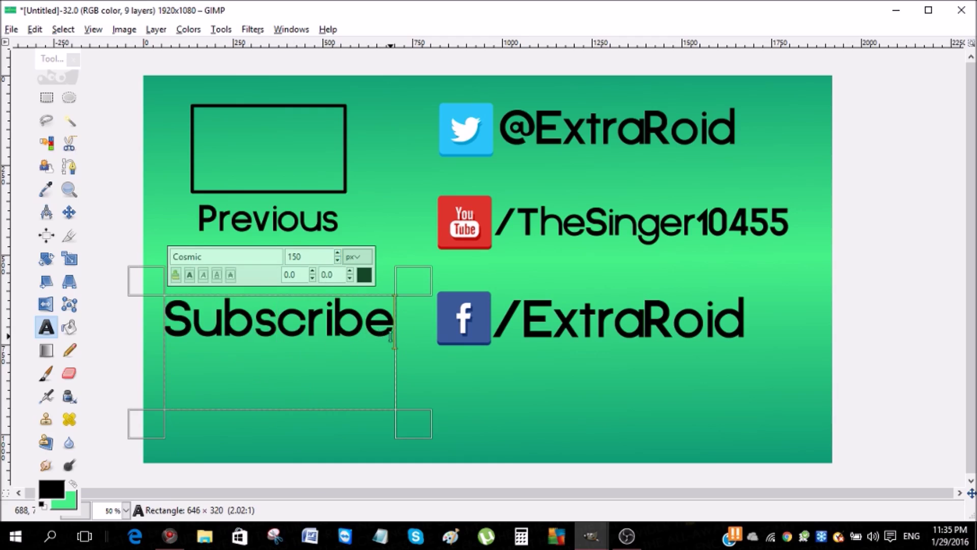
drag(401, 411, 399, 355)
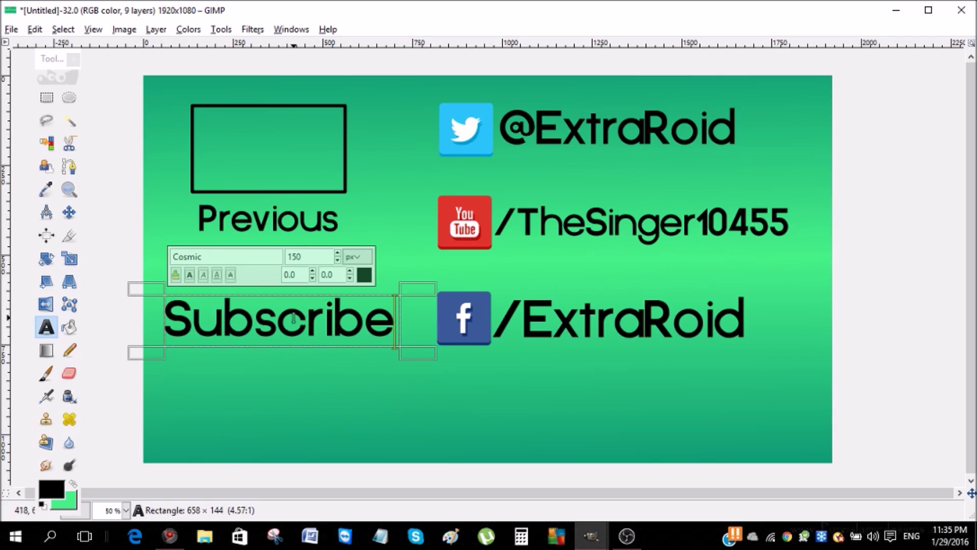
click(294, 318)
click(276, 320)
click(215, 316)
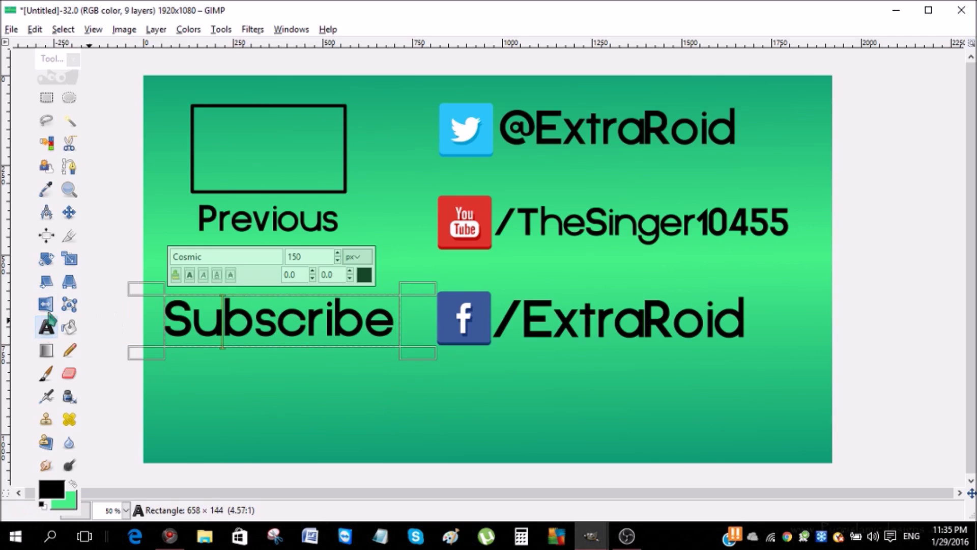
click(70, 212)
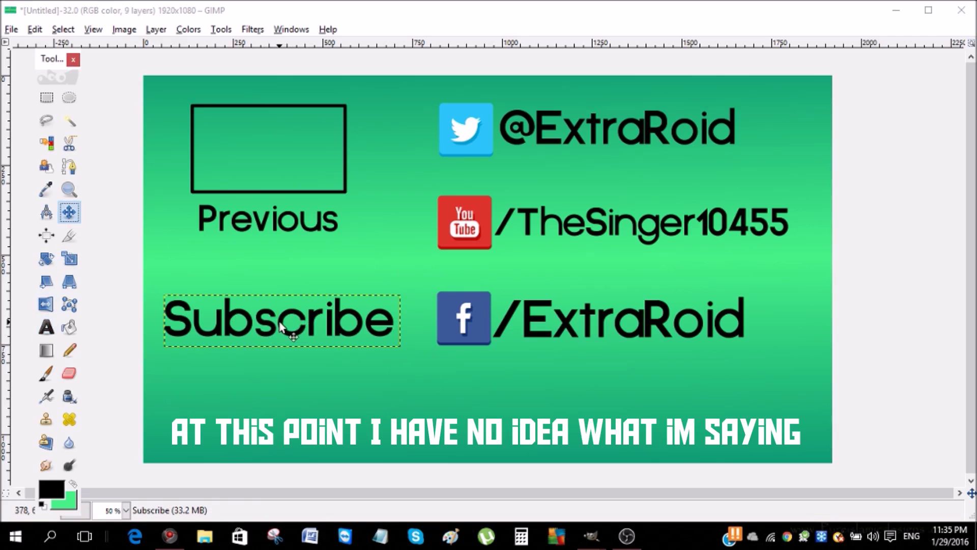
Drag Subscribe down to the lower left and change its text to 'Subscribe!'
drag(280, 325, 292, 356)
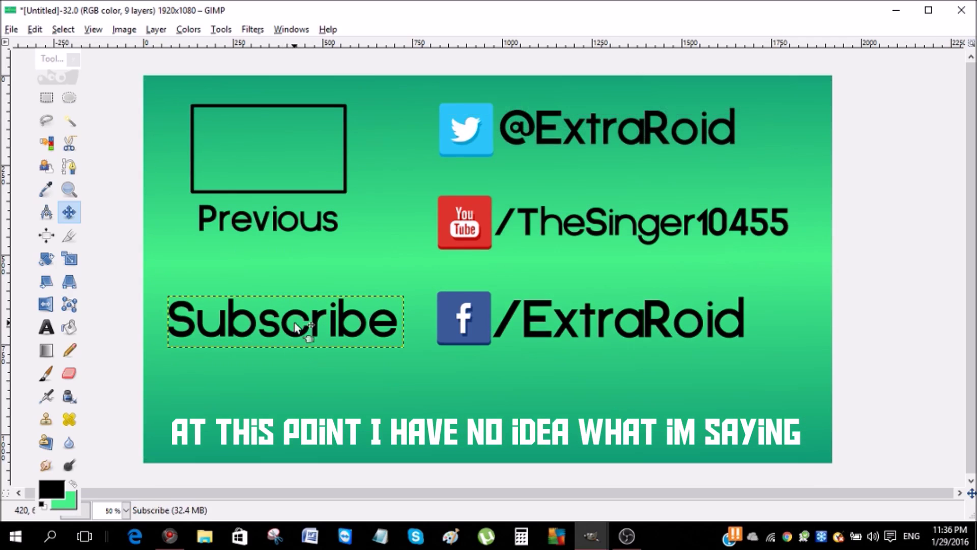
drag(284, 319, 289, 393)
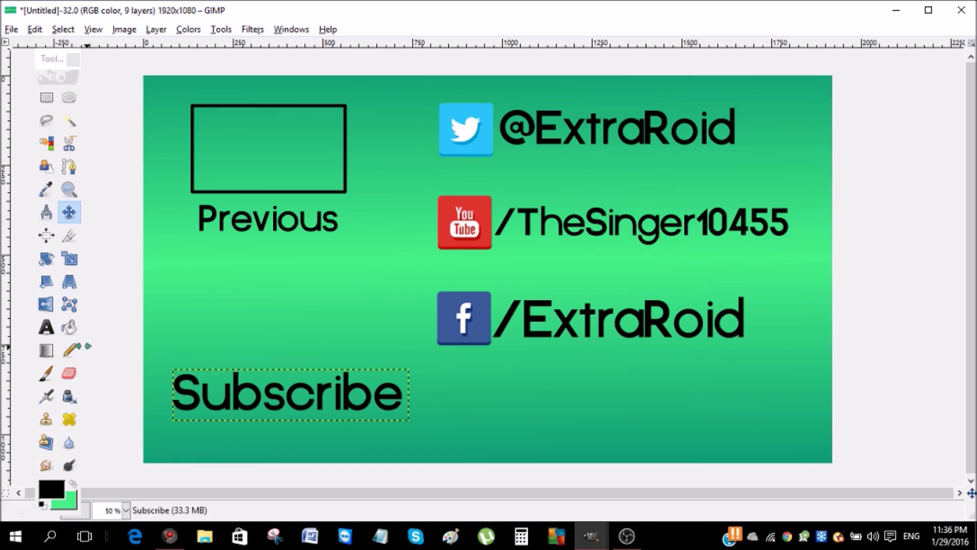
click(46, 327)
click(404, 395)
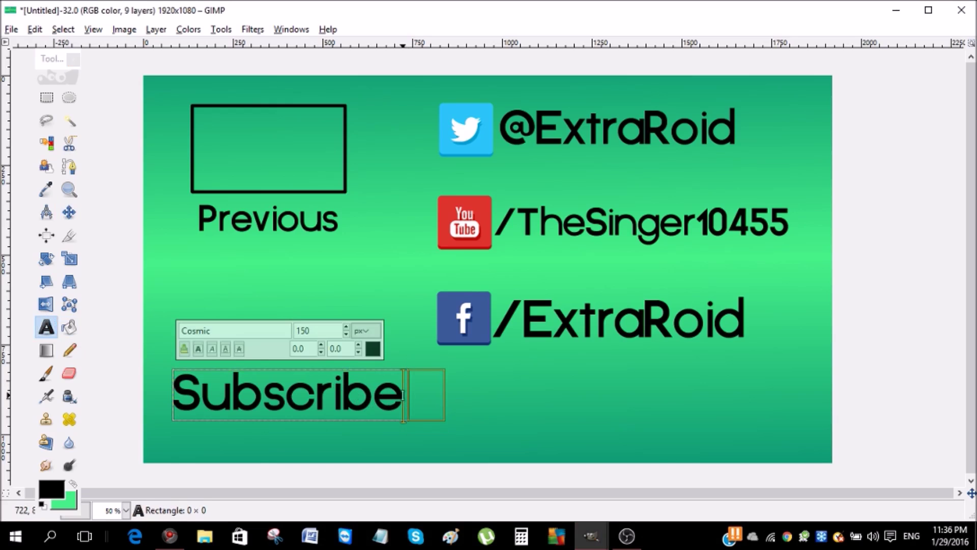
key(BackSpace)
text(e!)
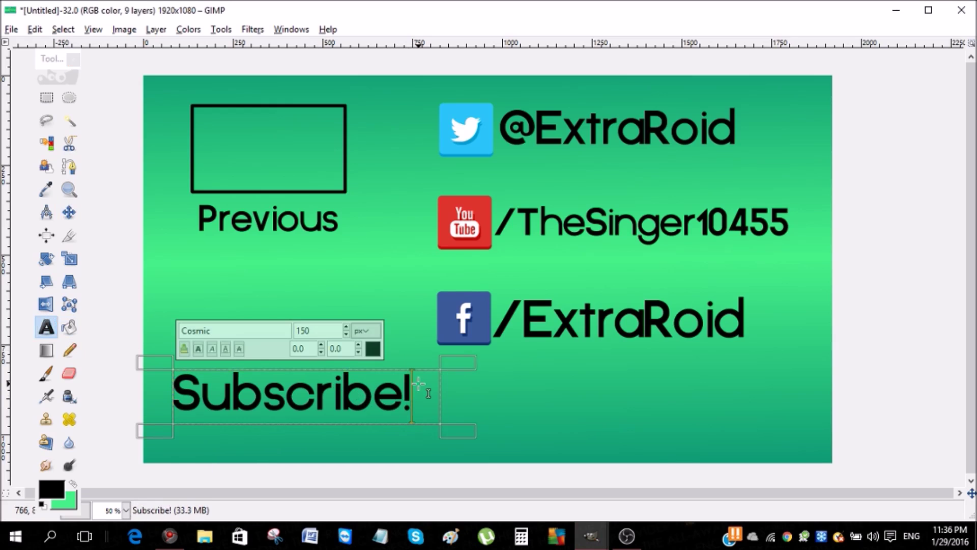